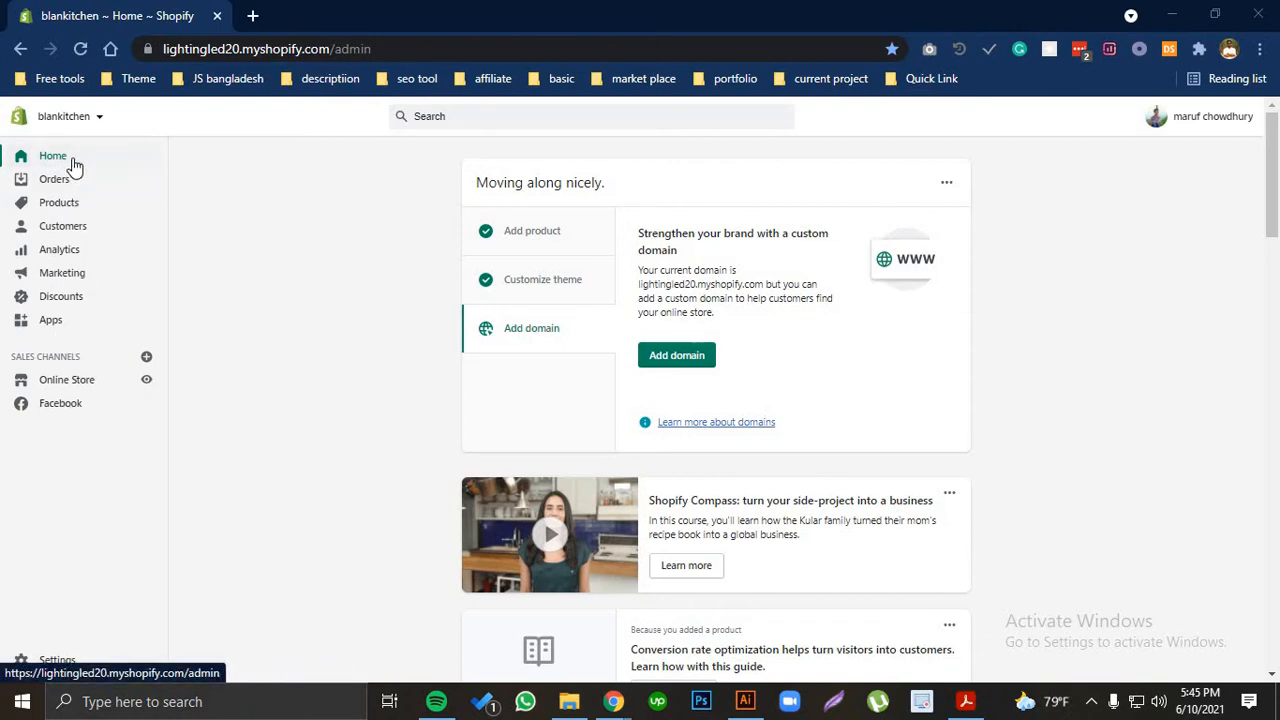
- View the store's Orders, Products and Customers pages in turn
left_click(68, 186)
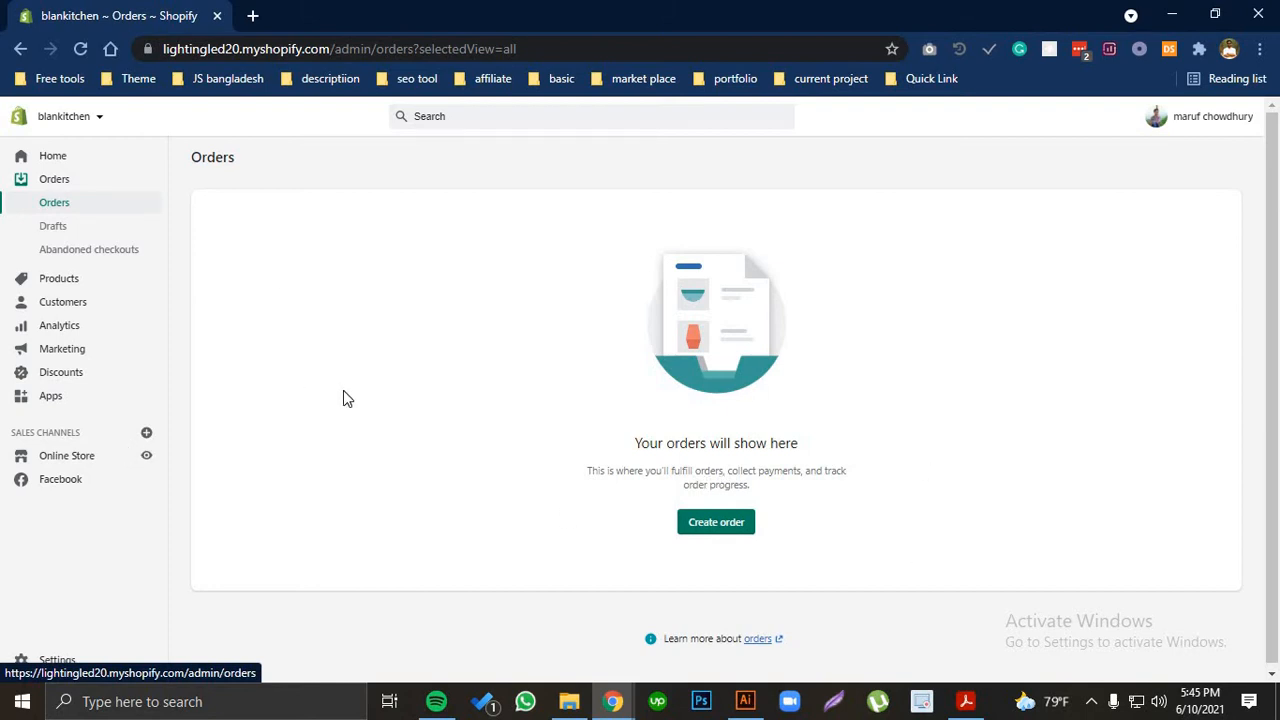
left_click(95, 284)
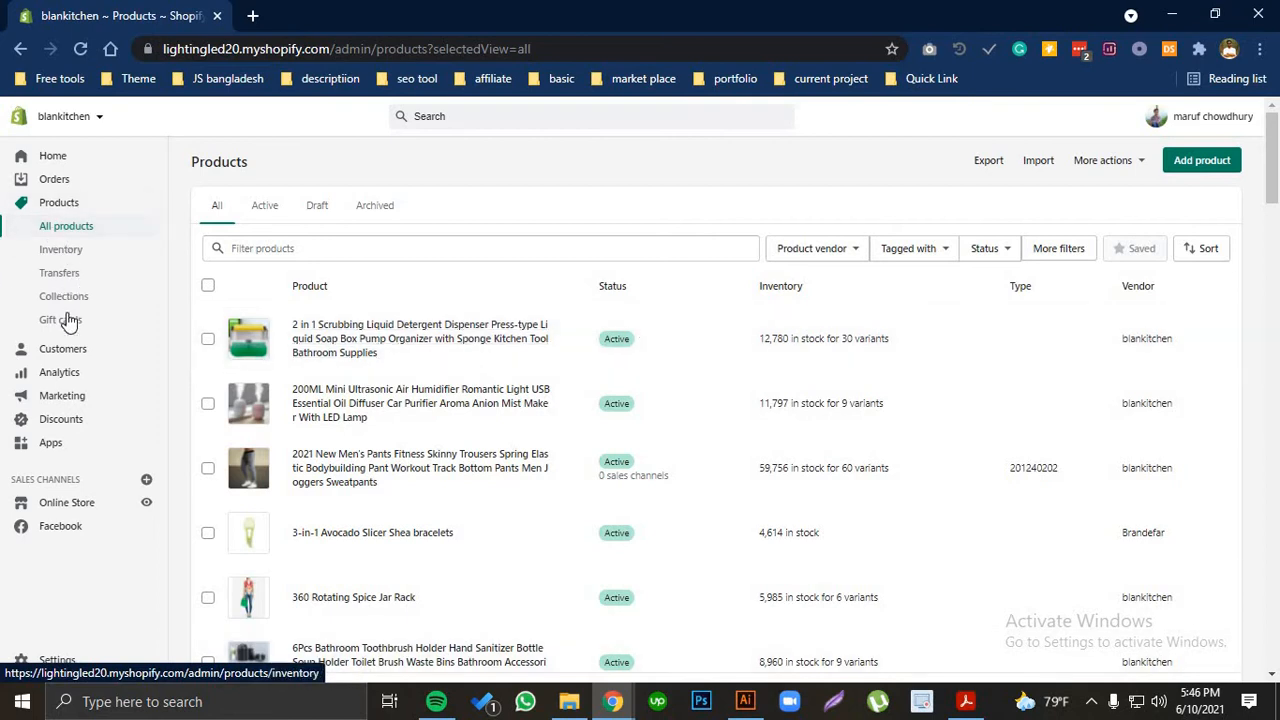
left_click(65, 355)
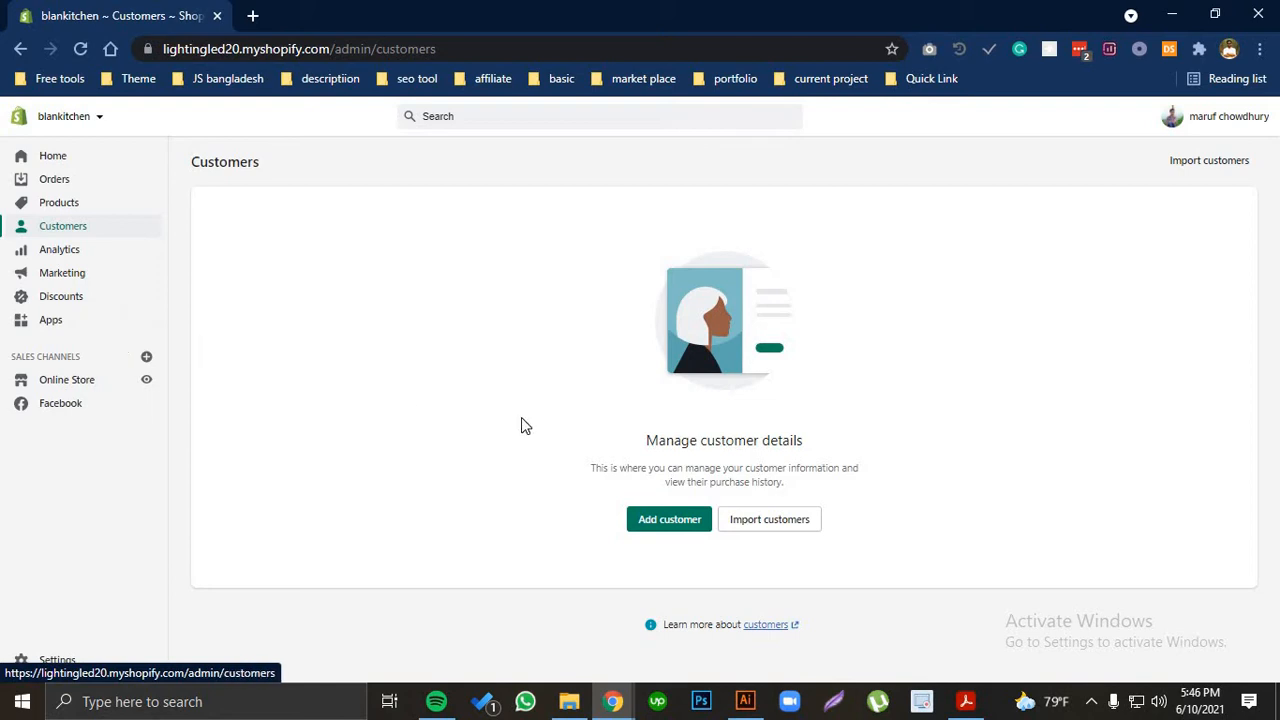
- Open the store's analytics dashboard and look through its sales, sessions, conversion and order cards
left_click(60, 252)
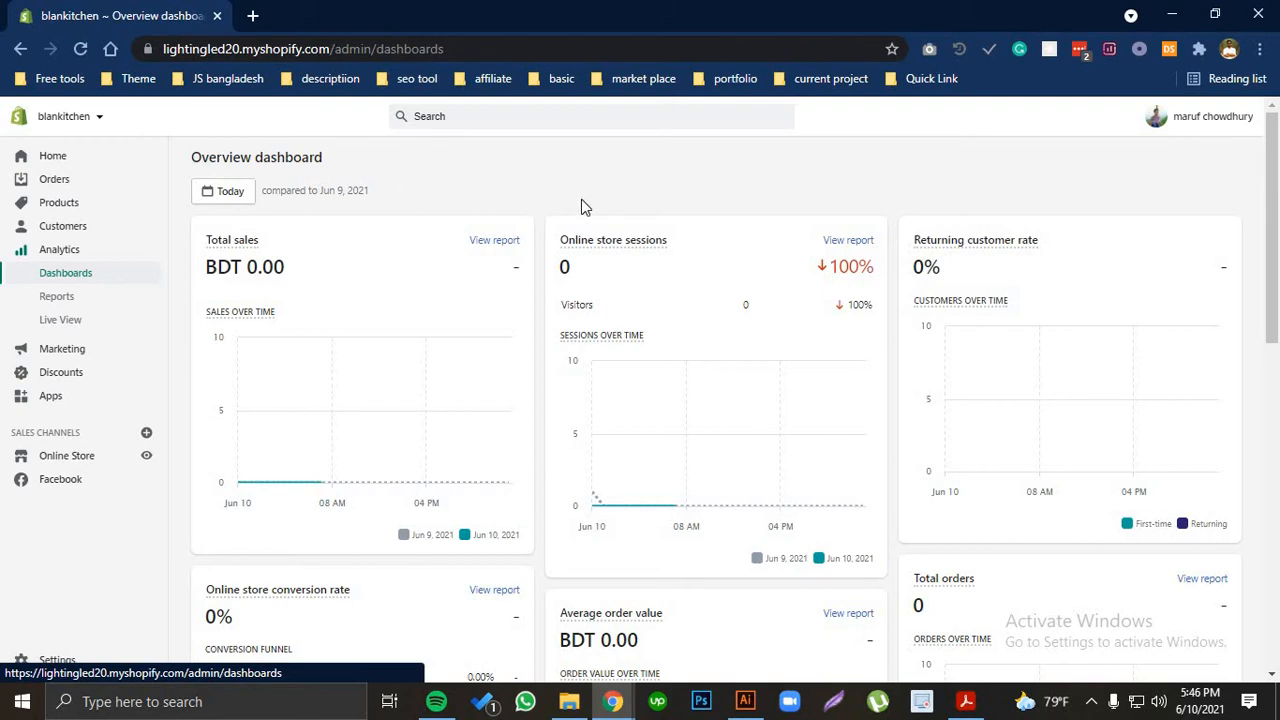
mouse_move(665, 423)
scroll(757, 405, "down", 3)
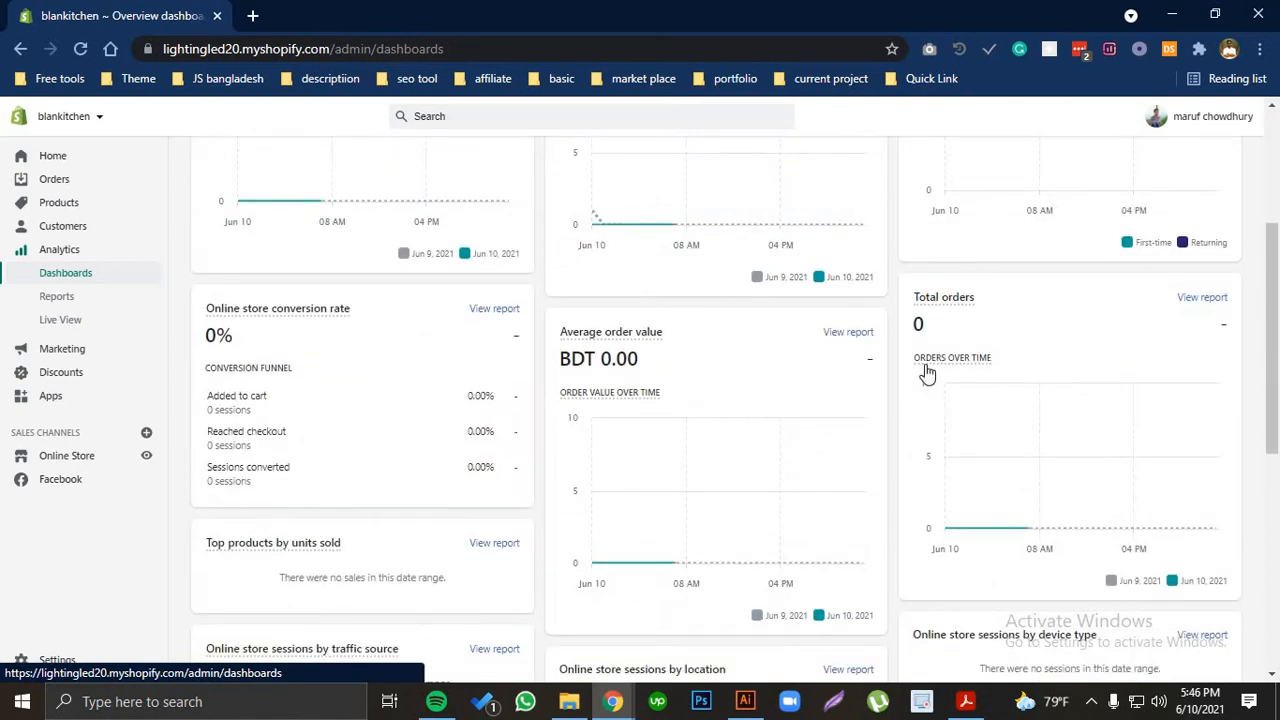
scroll(843, 314, "up", 3)
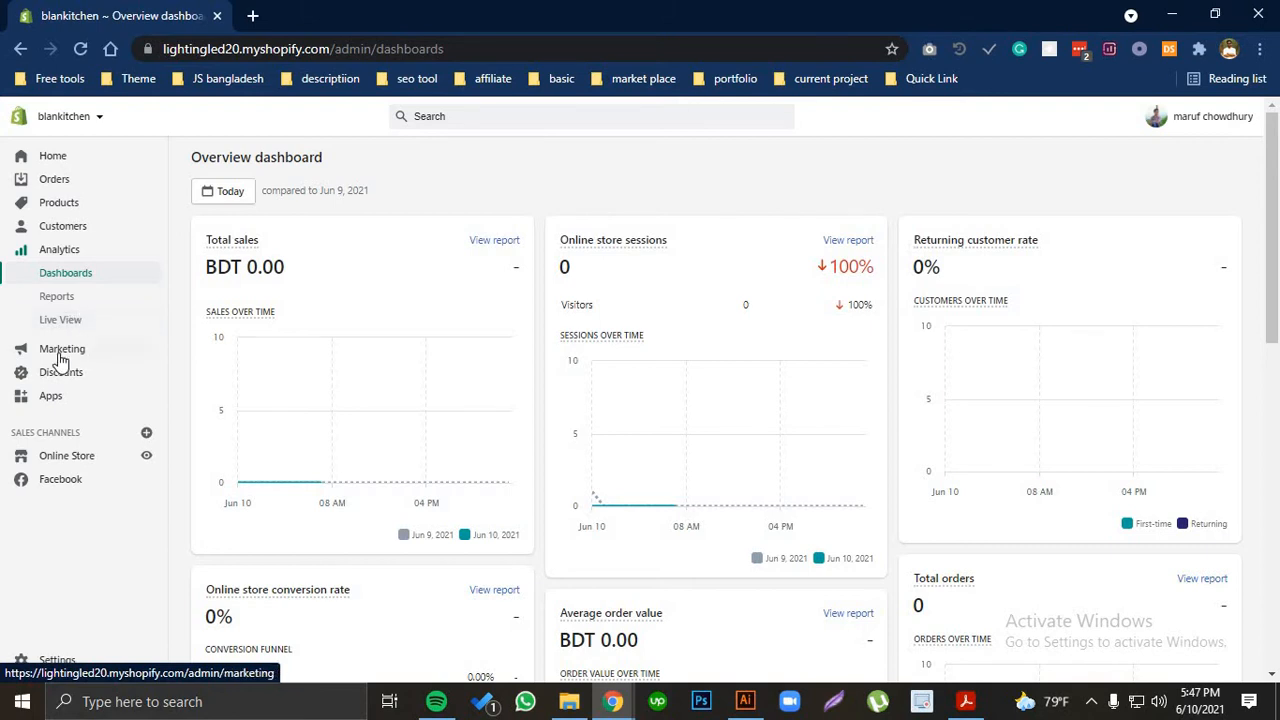
- View the store's marketing overview and its list of discount codes
left_click(62, 350)
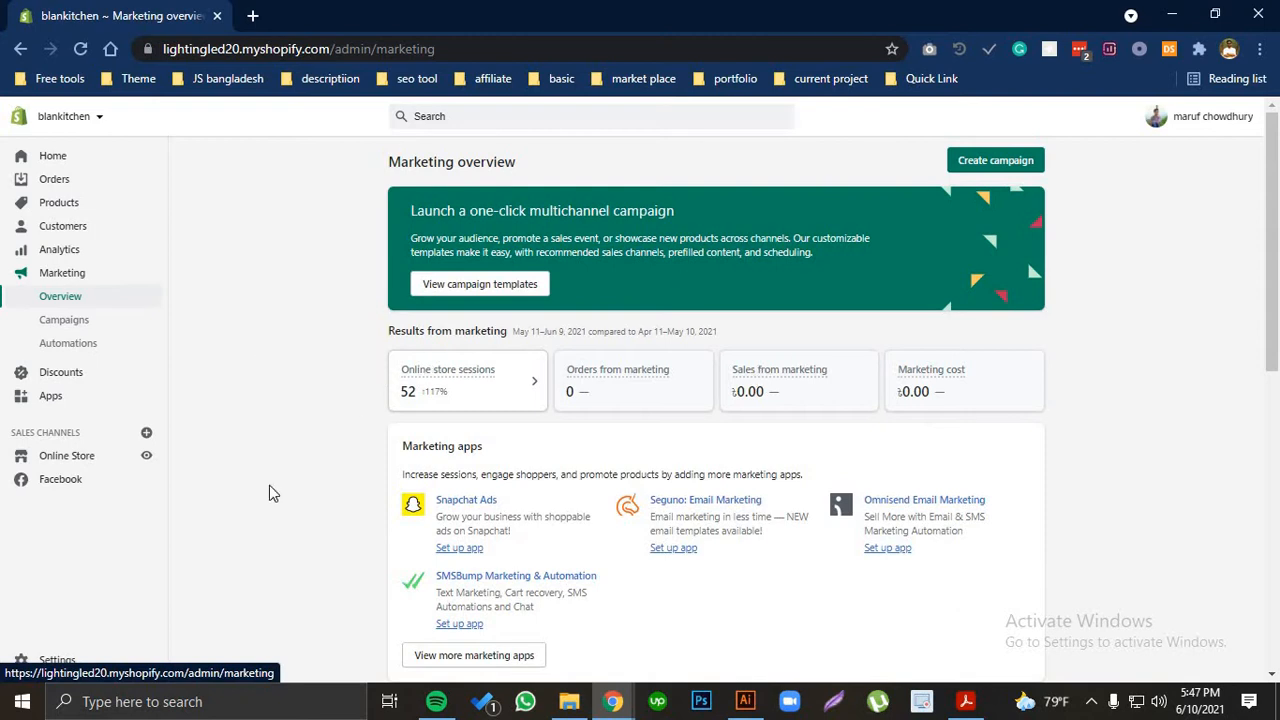
left_click(62, 374)
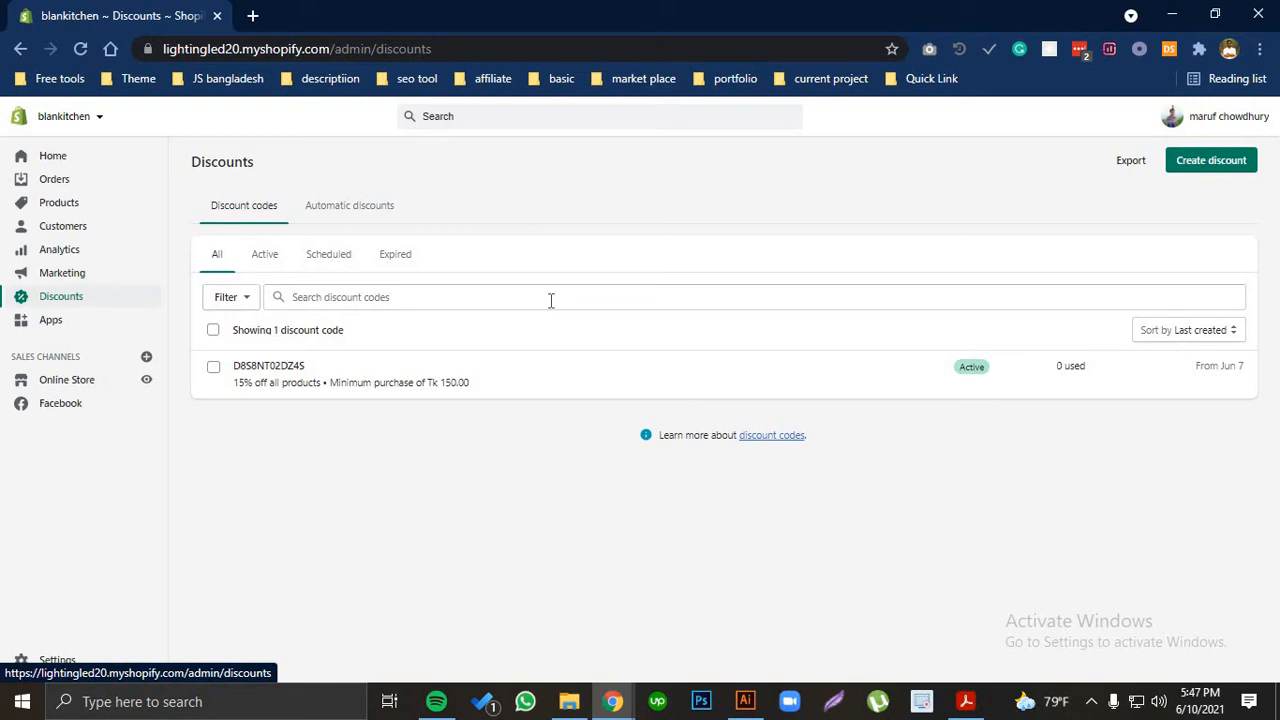
- Look through the list of apps installed in the store
left_click(89, 331)
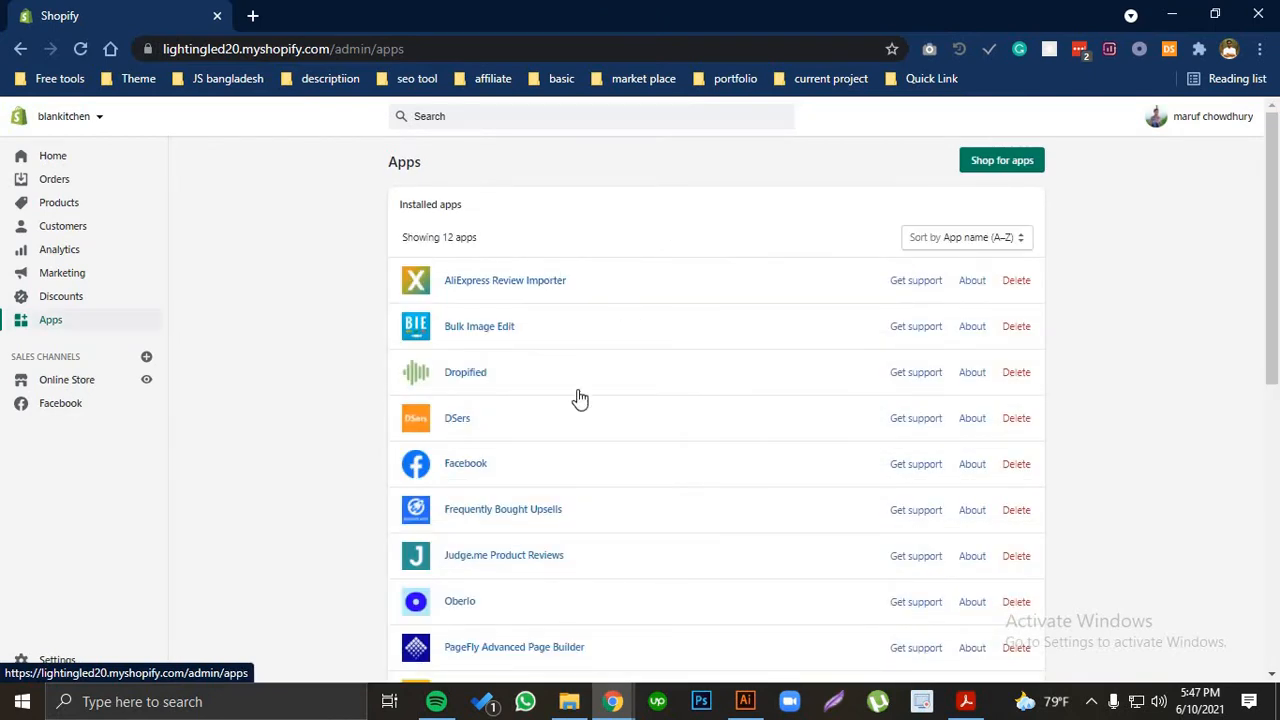
scroll(571, 397, "down", 1)
scroll(571, 397, "up", 1)
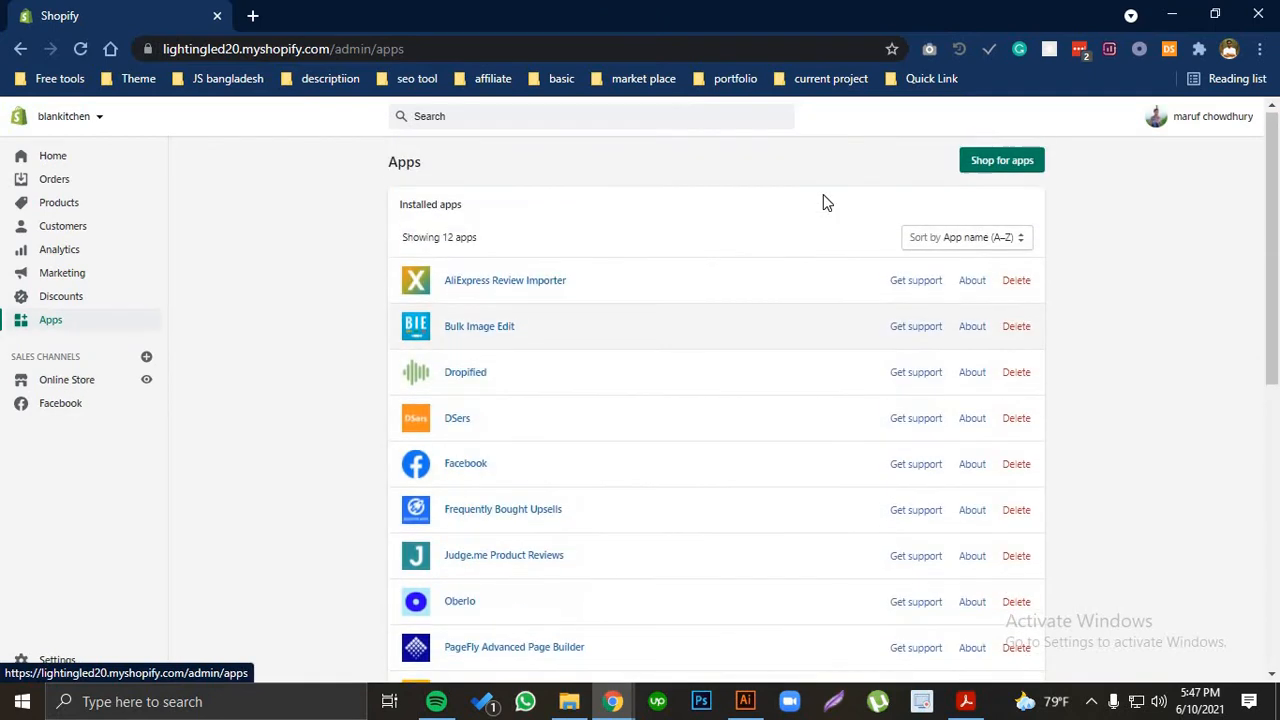
- Open the Shopify App Store from the installed apps page and browse its home page
left_click(1005, 163)
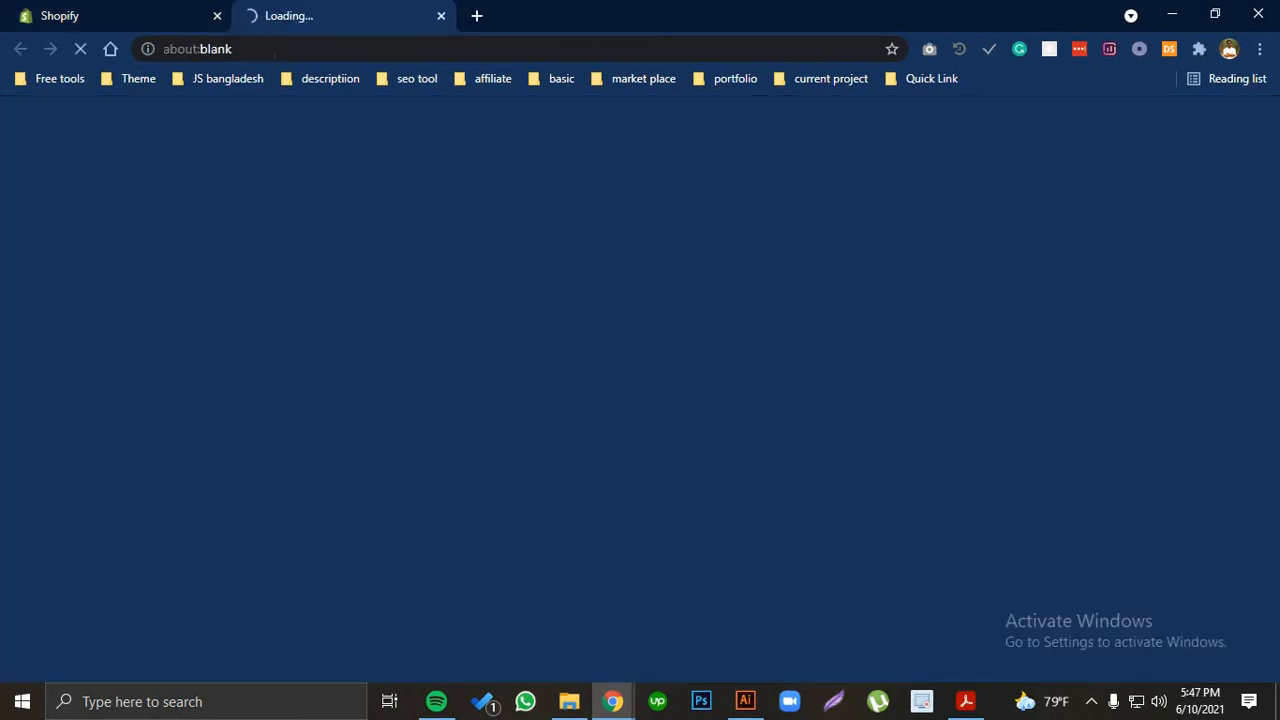
left_click(138, 17)
left_click(353, 9)
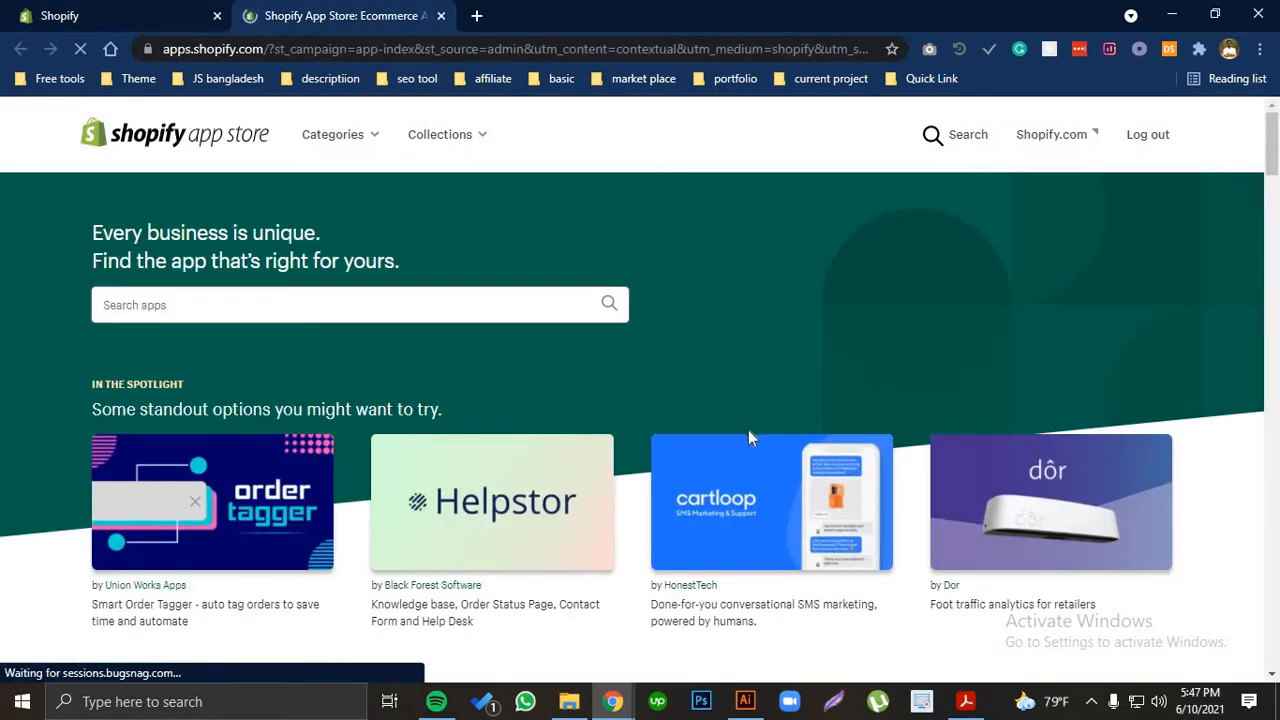
scroll(750, 437, "down", 5)
scroll(563, 426, "up", 5)
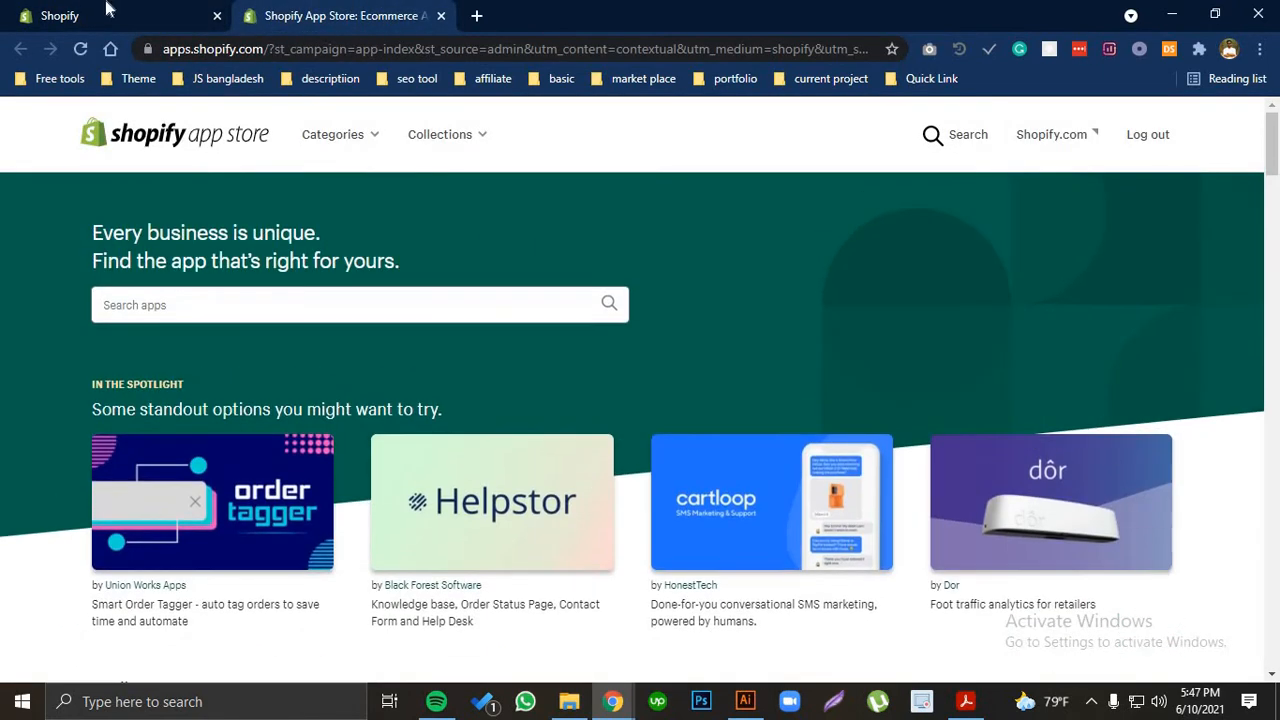
- Return to the store admin and review the online store's current theme and theme library
left_click(100, 12)
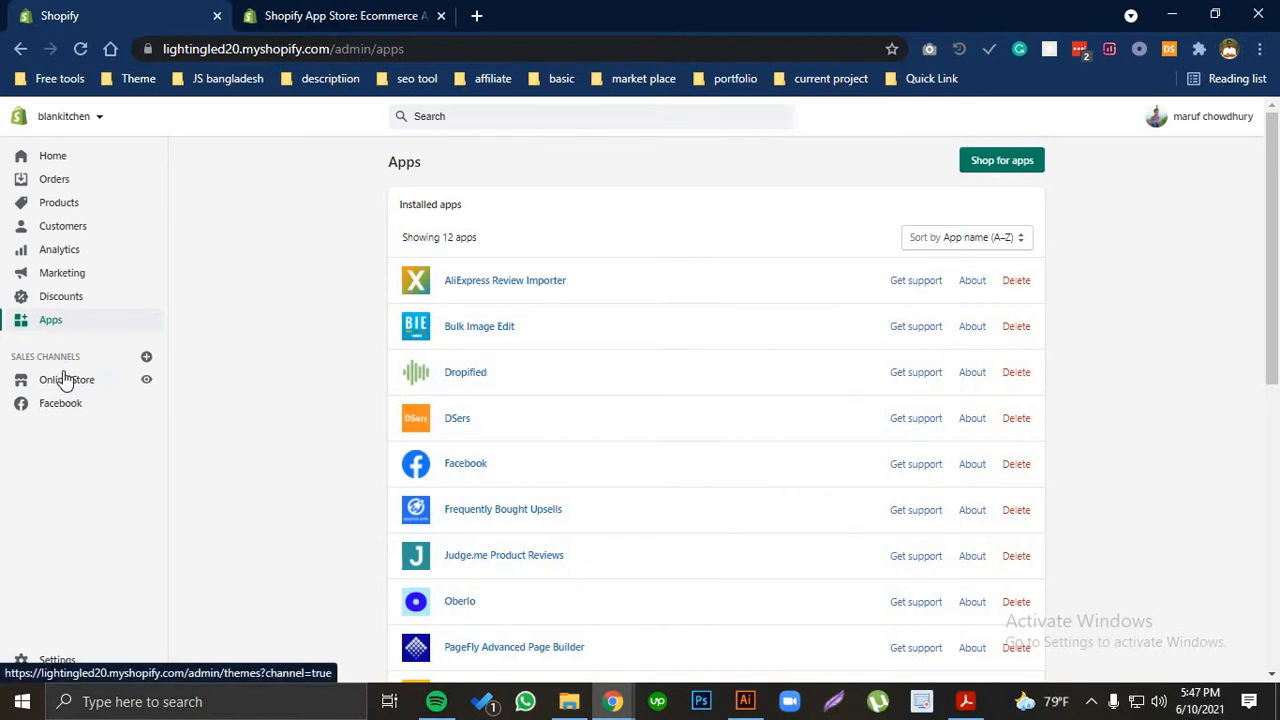
left_click(64, 380)
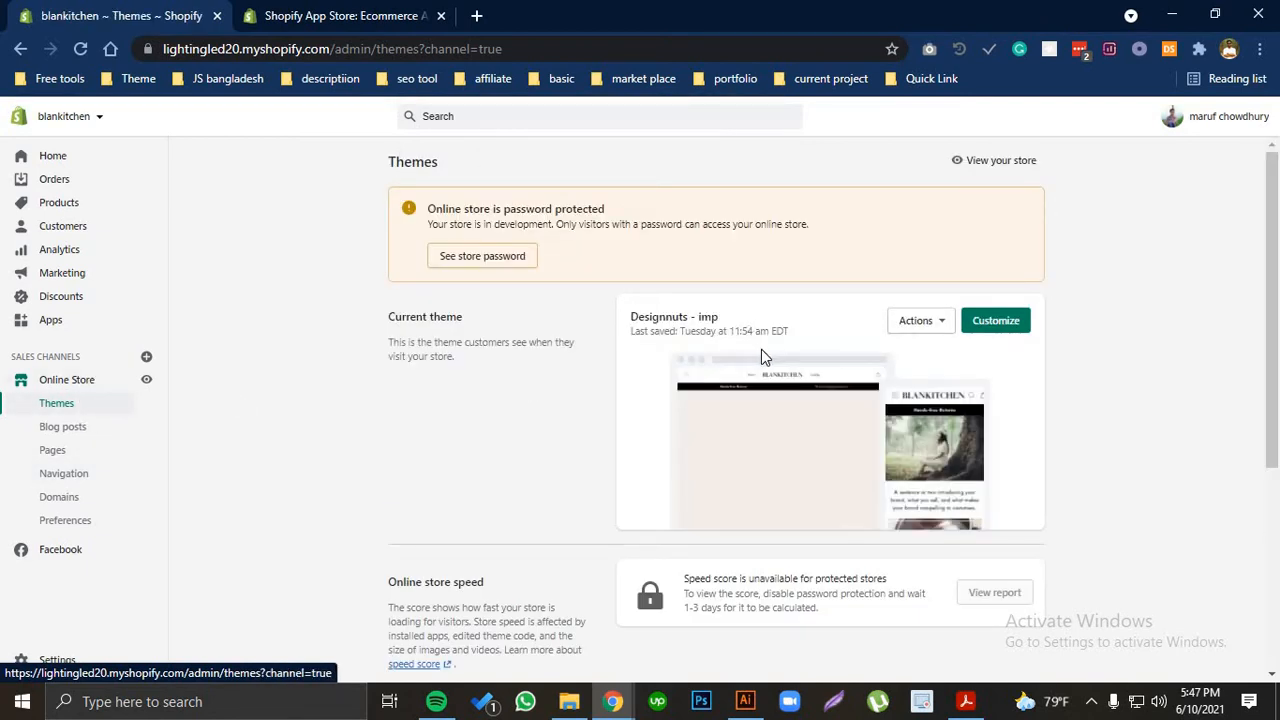
scroll(770, 365, "down", 4)
scroll(753, 428, "down", 1)
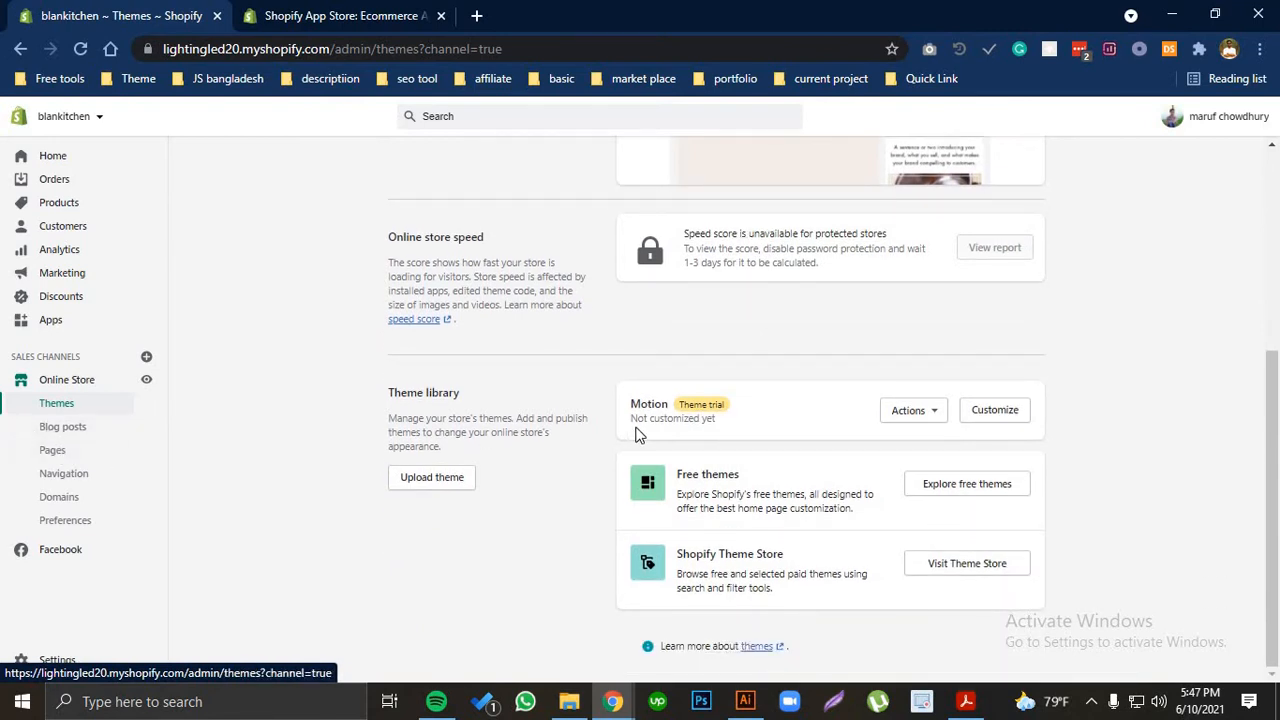
- View the online store's navigation menus and its domain settings
left_click(72, 481)
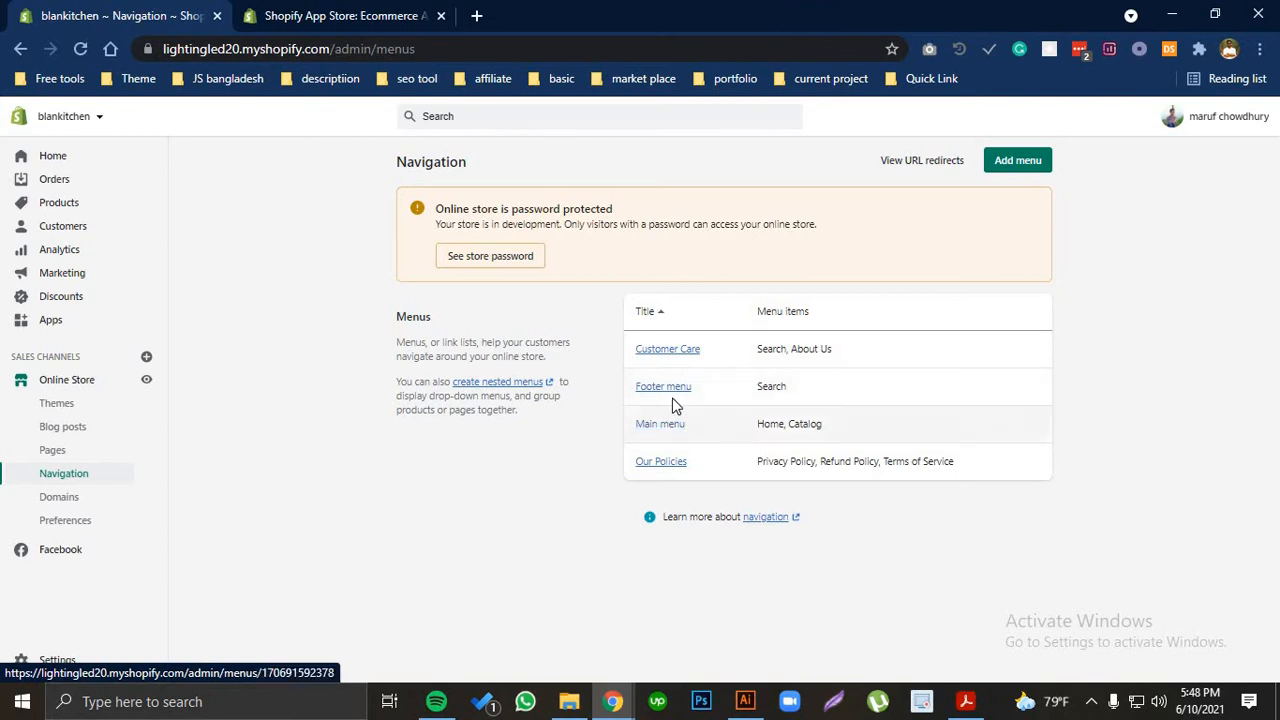
left_click(57, 500)
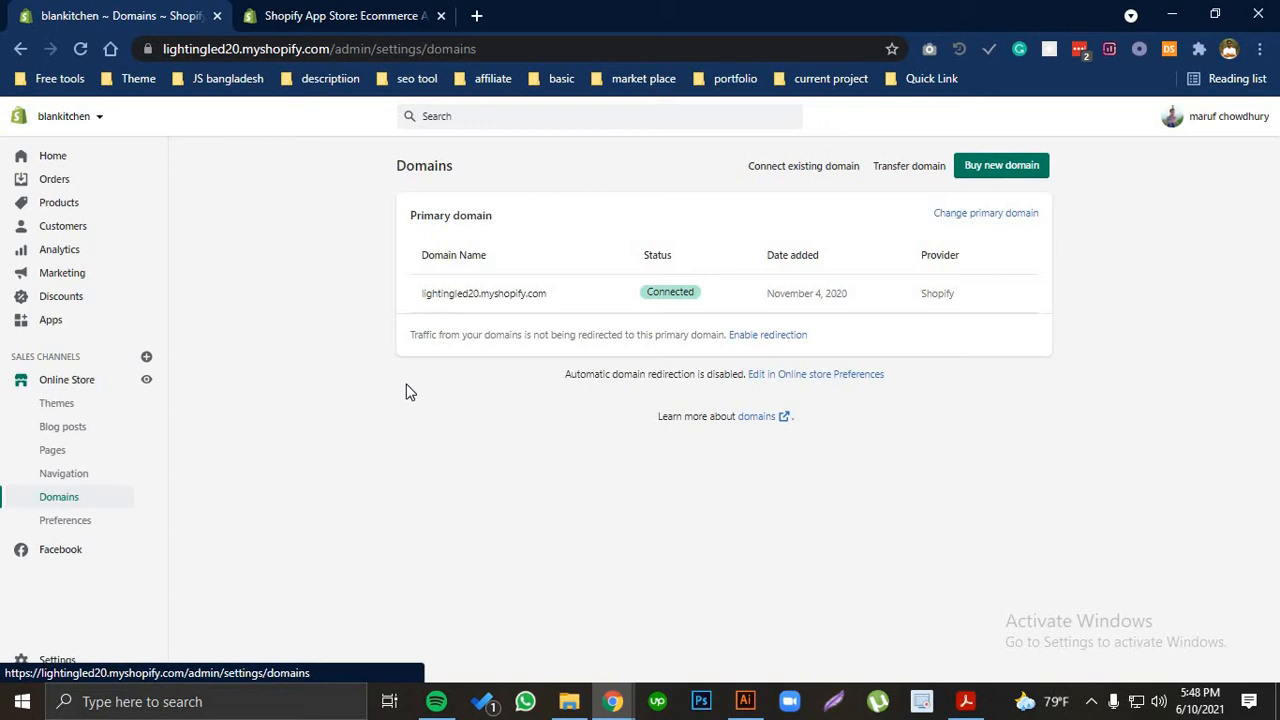
- Open the online store preferences and look at the homepage title and meta description fields
left_click(50, 520)
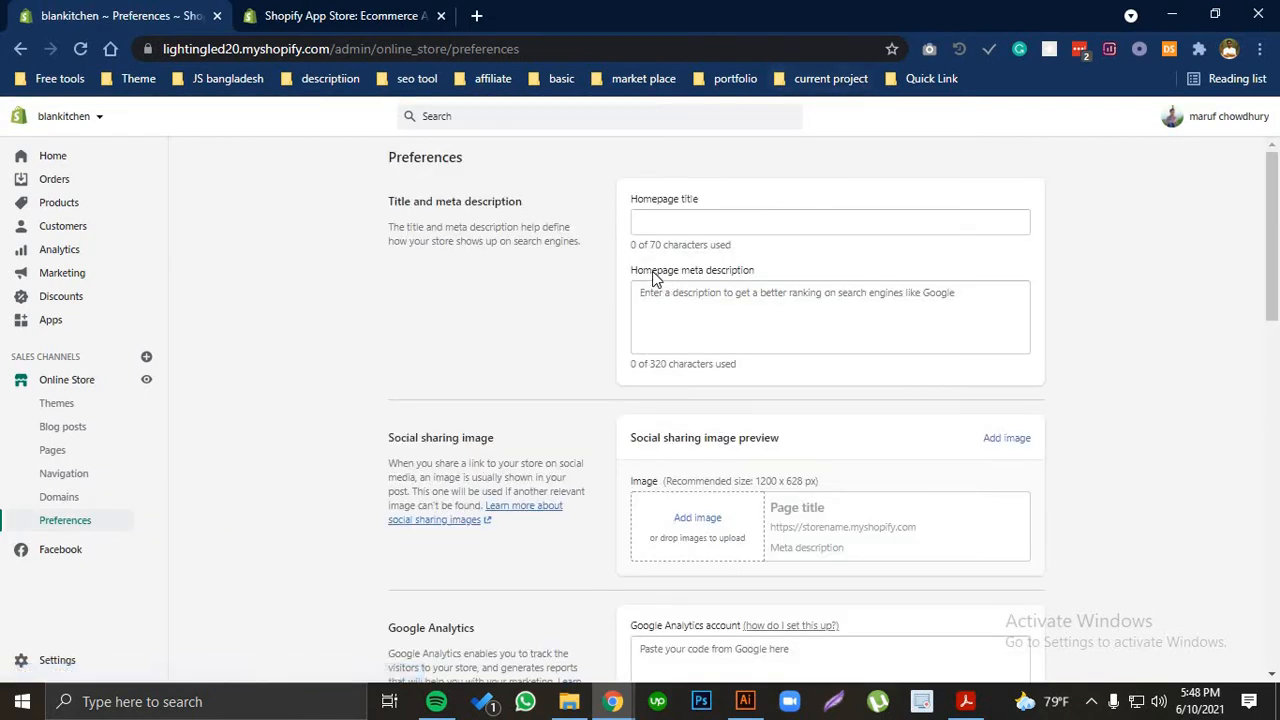
left_click(714, 227)
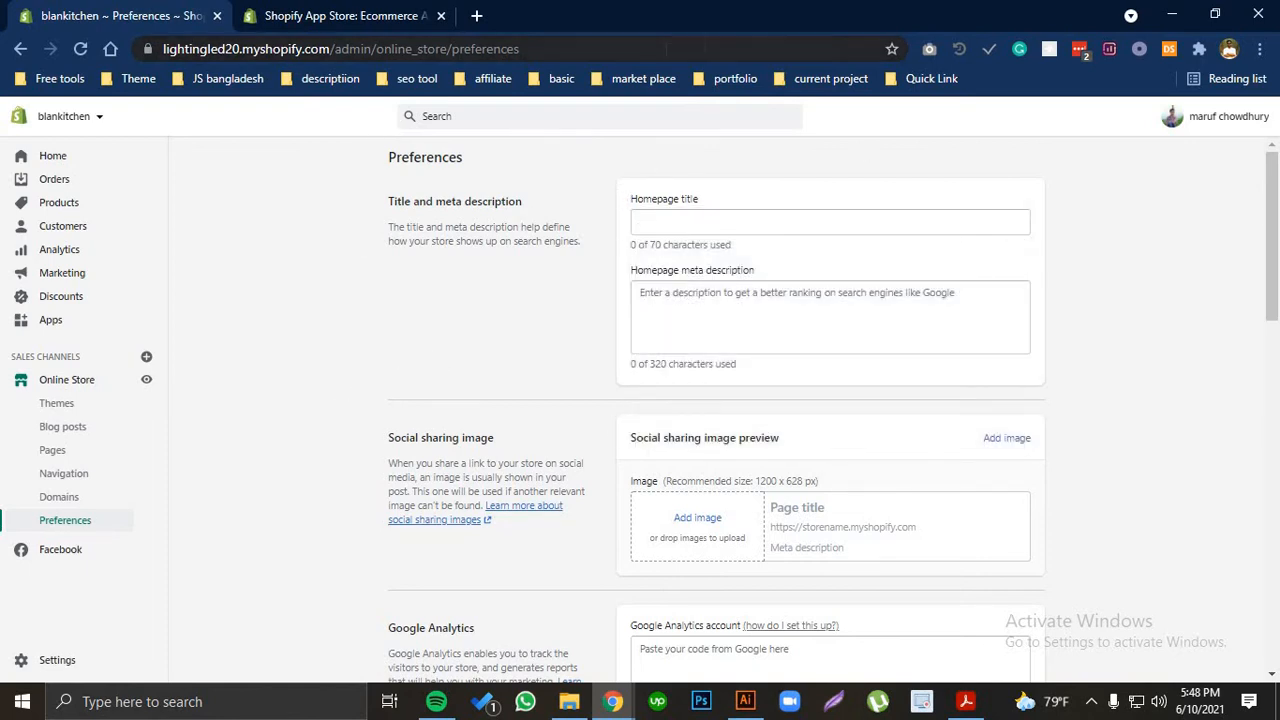
left_click(672, 300)
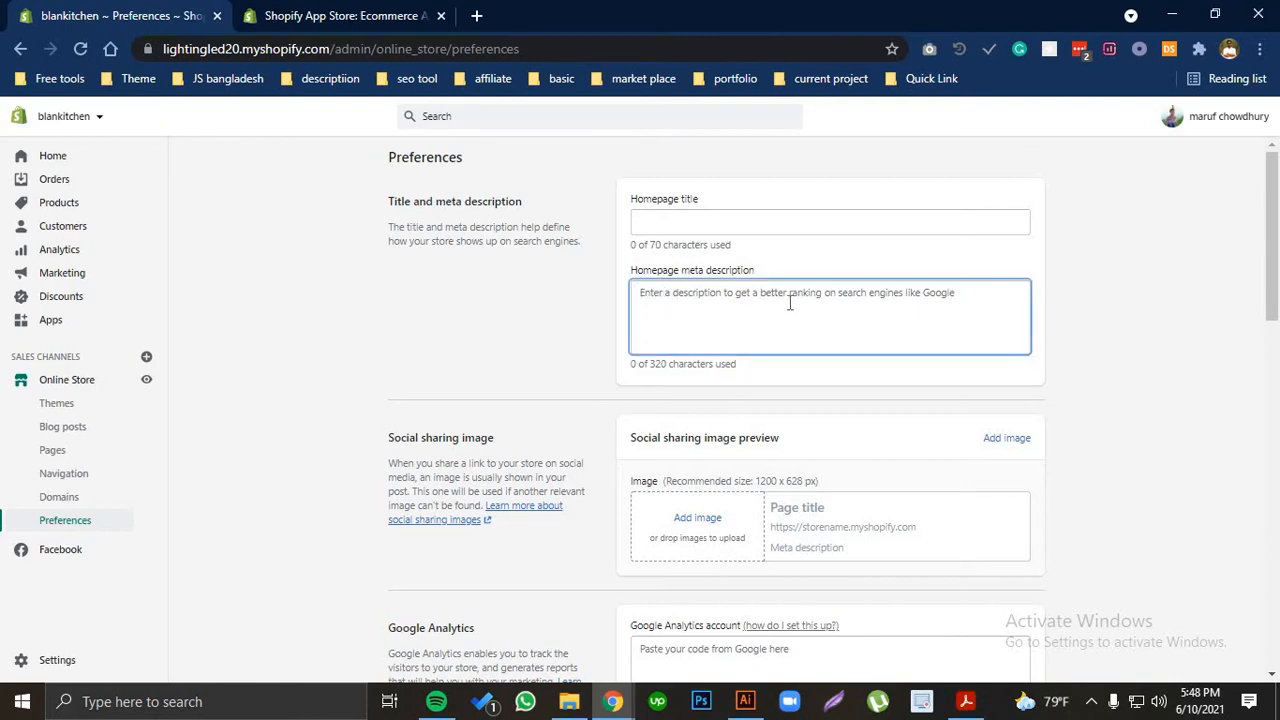
- Search Google for "amazon" in a new browser tab
left_click(476, 15)
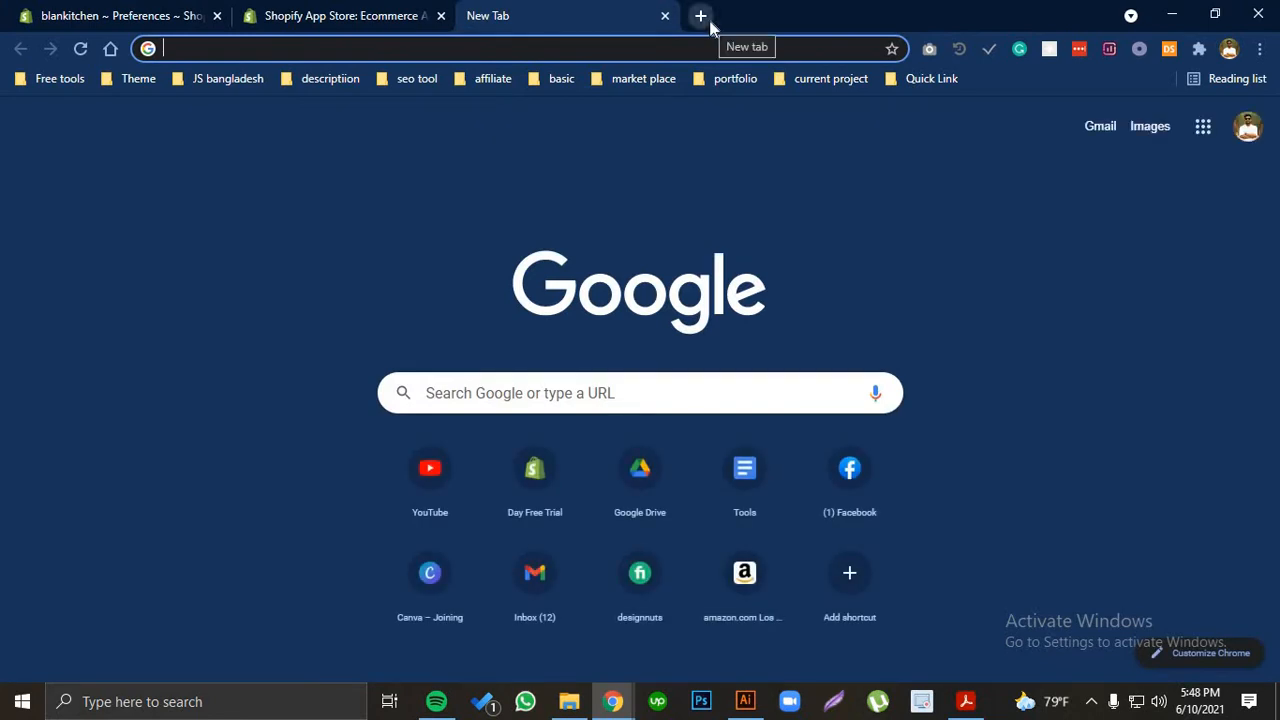
type("amazon.com/Best-Sellers-generic/zgbs/ref=zg_bs_unv_b_0_b_1")
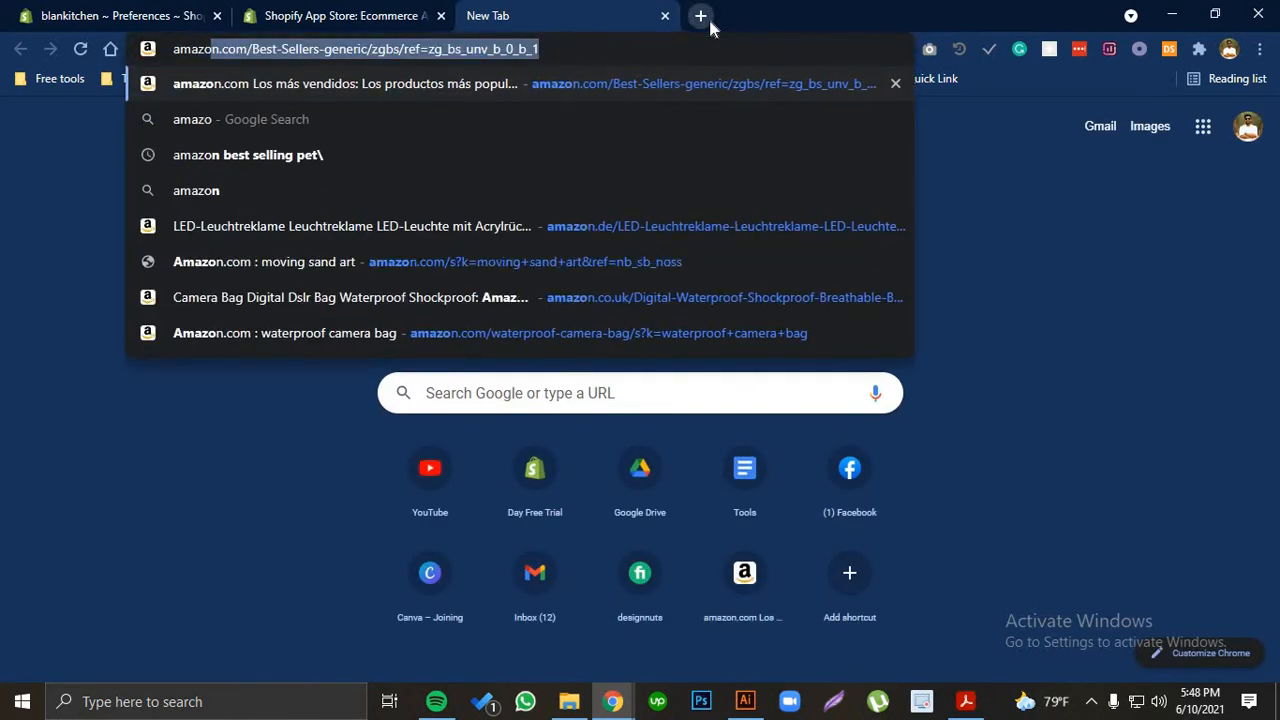
left_click(686, 380)
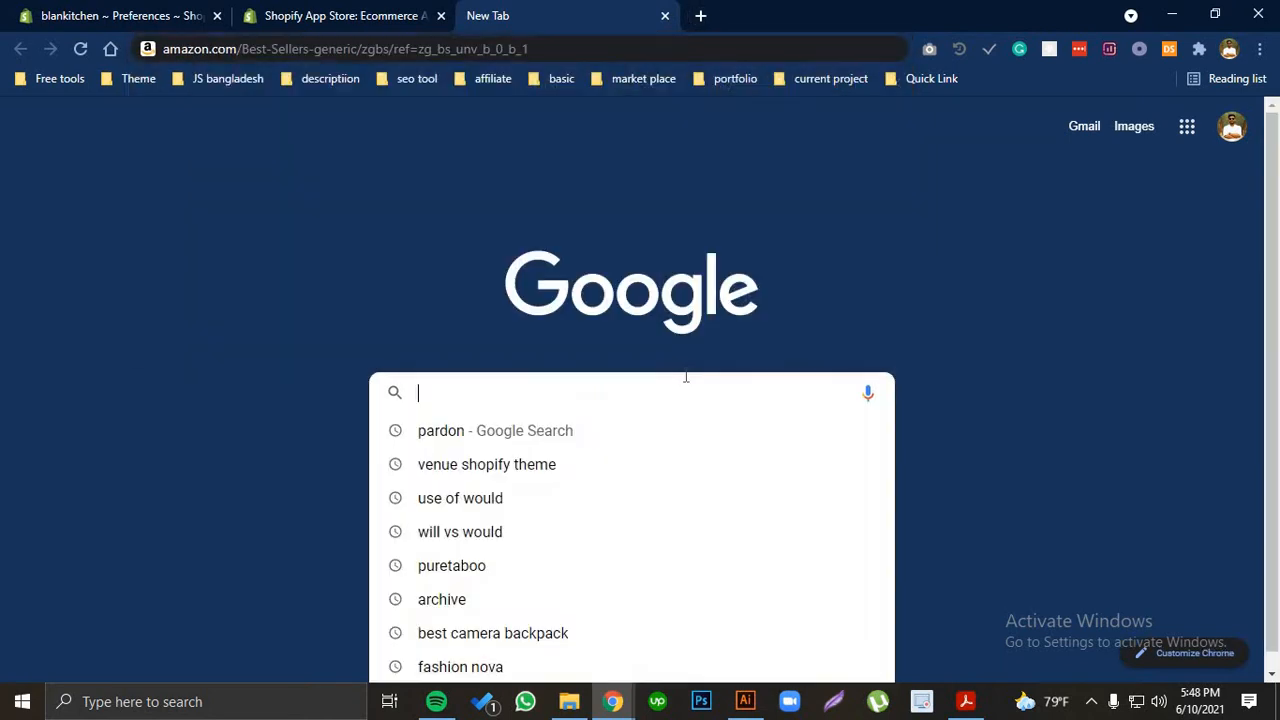
type("amazon")
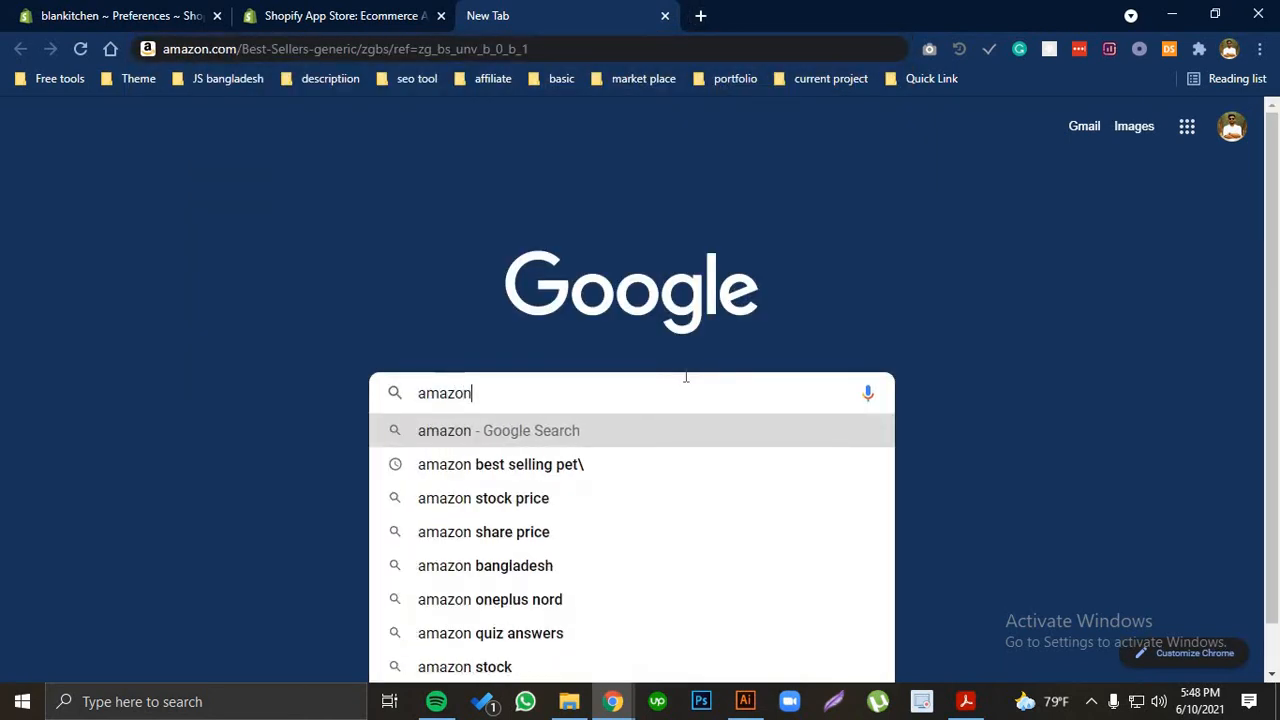
key("Return")
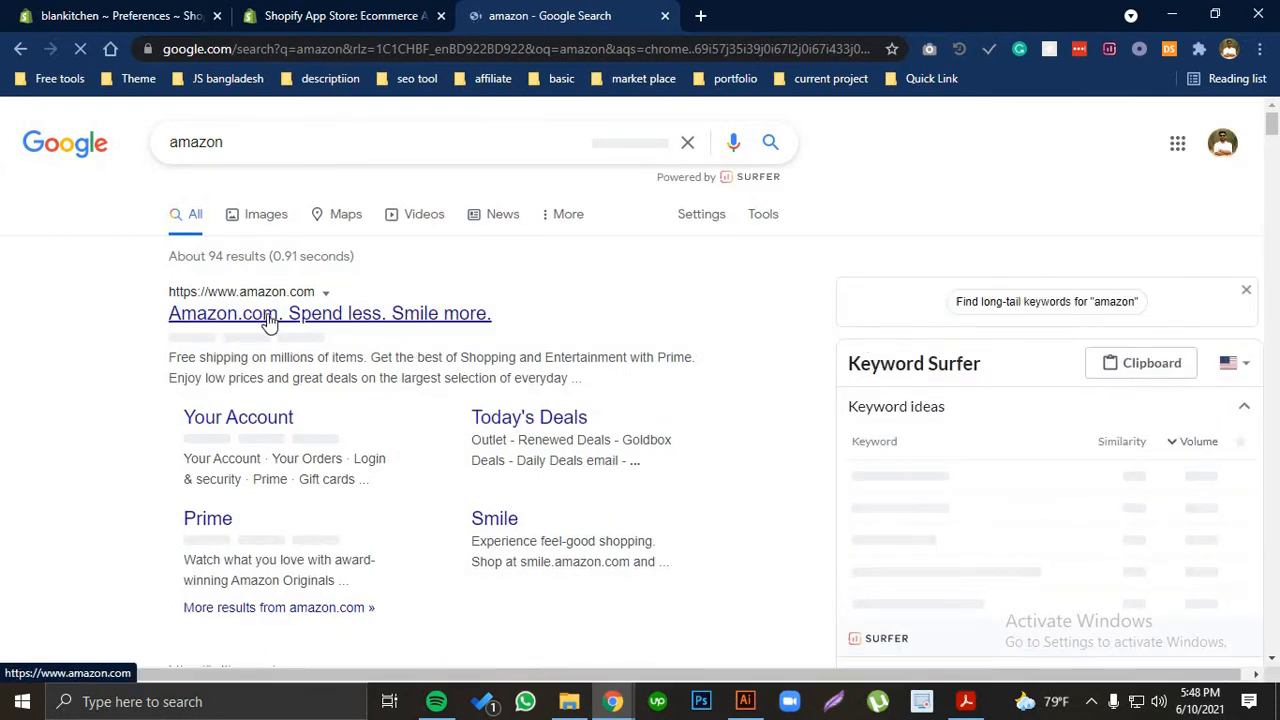
- Examine the Amazon.com search result and highlight its two-line meta description as an example
scroll(340, 400, "down", 3)
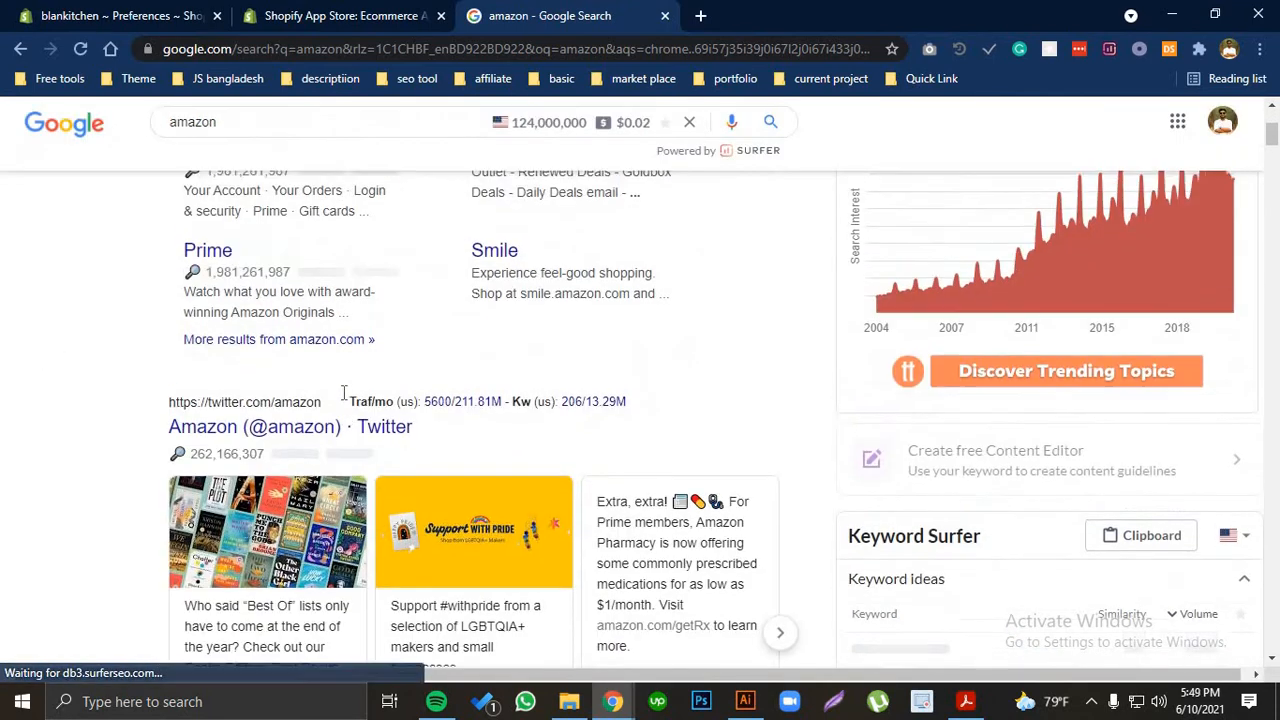
scroll(226, 282, "up", 2)
left_click_drag(170, 264, 583, 288)
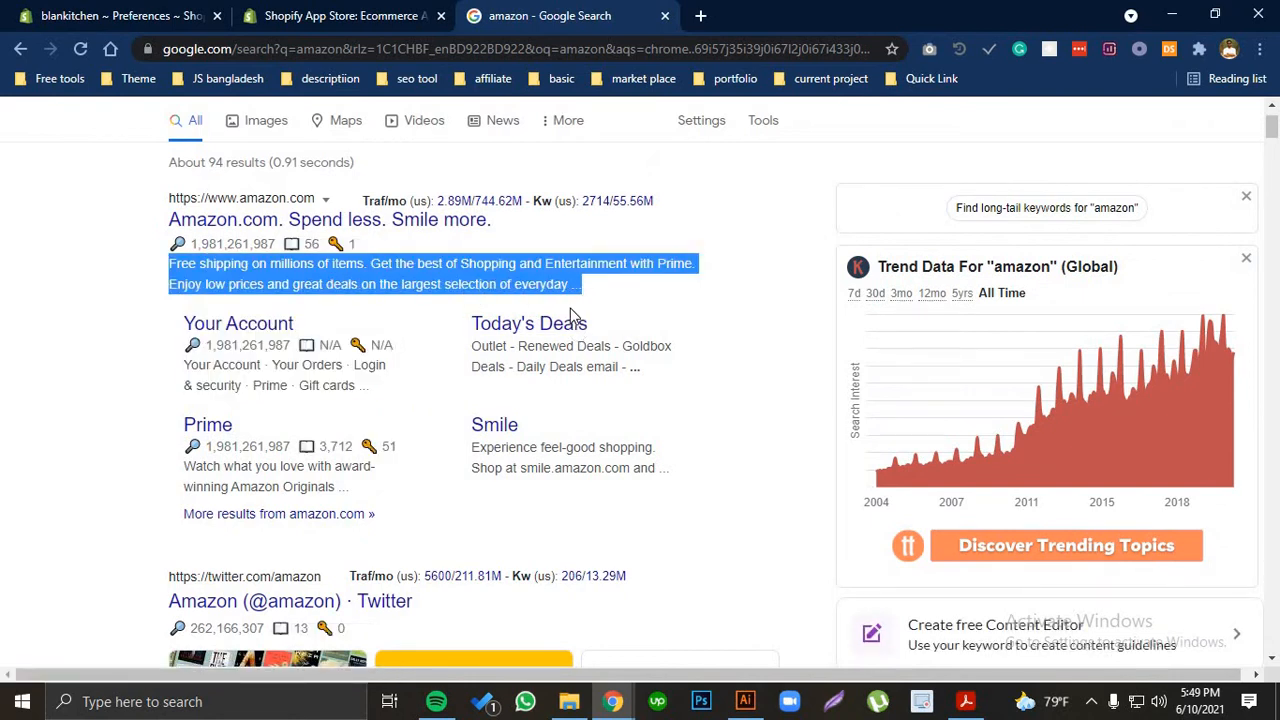
scroll(474, 157, "up", 1)
- Search Google for "leggings" and highlight the meta description under the LEGGINGS – TALA result
left_click_drag(288, 145, 5, 147)
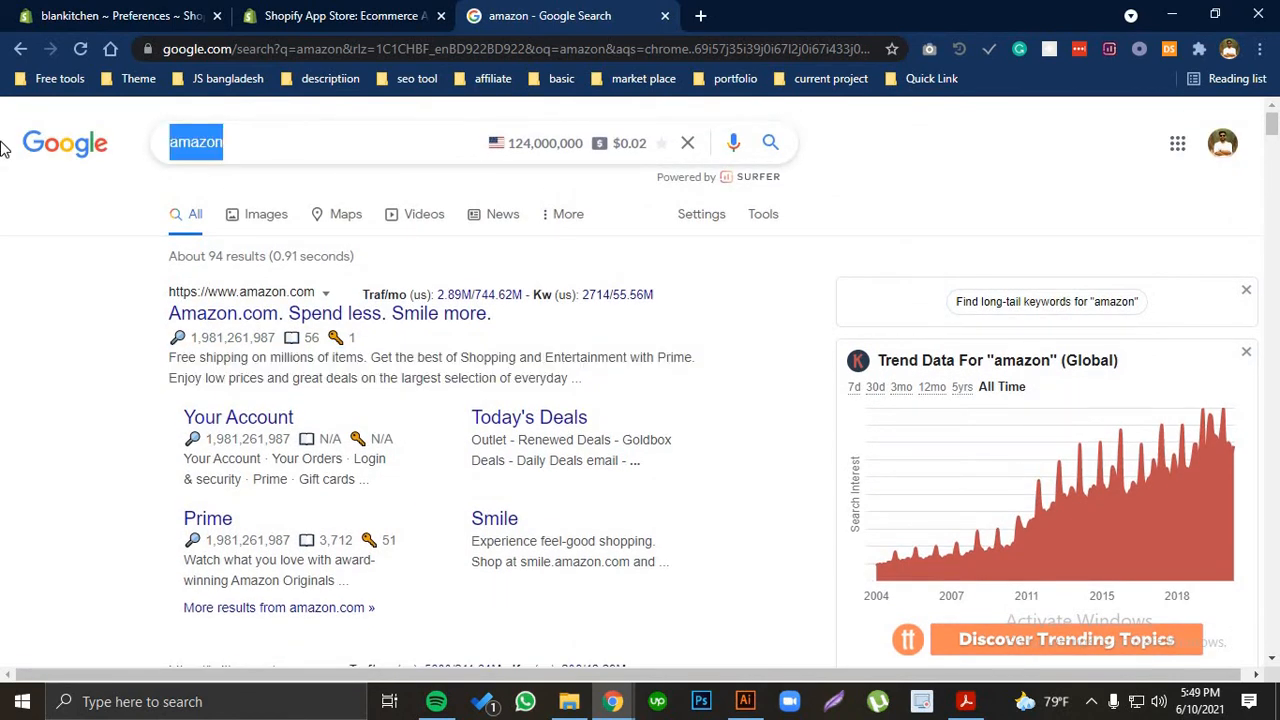
type("leggings")
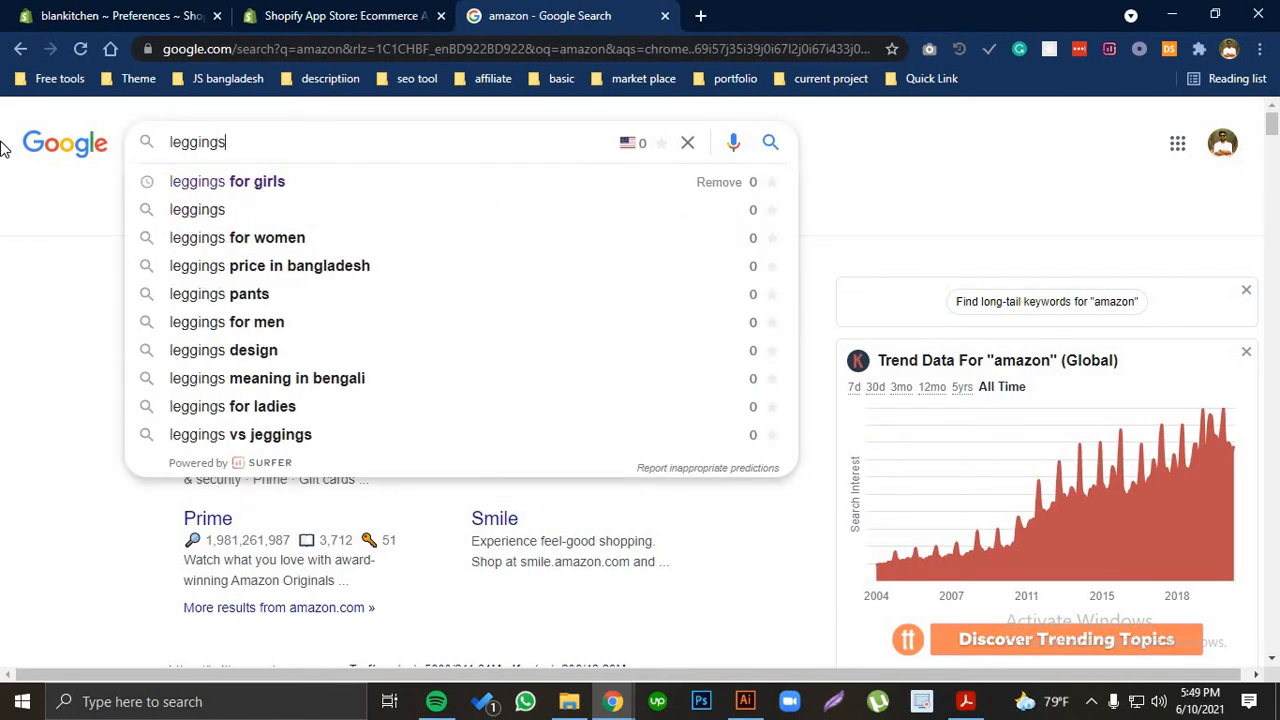
key("Return")
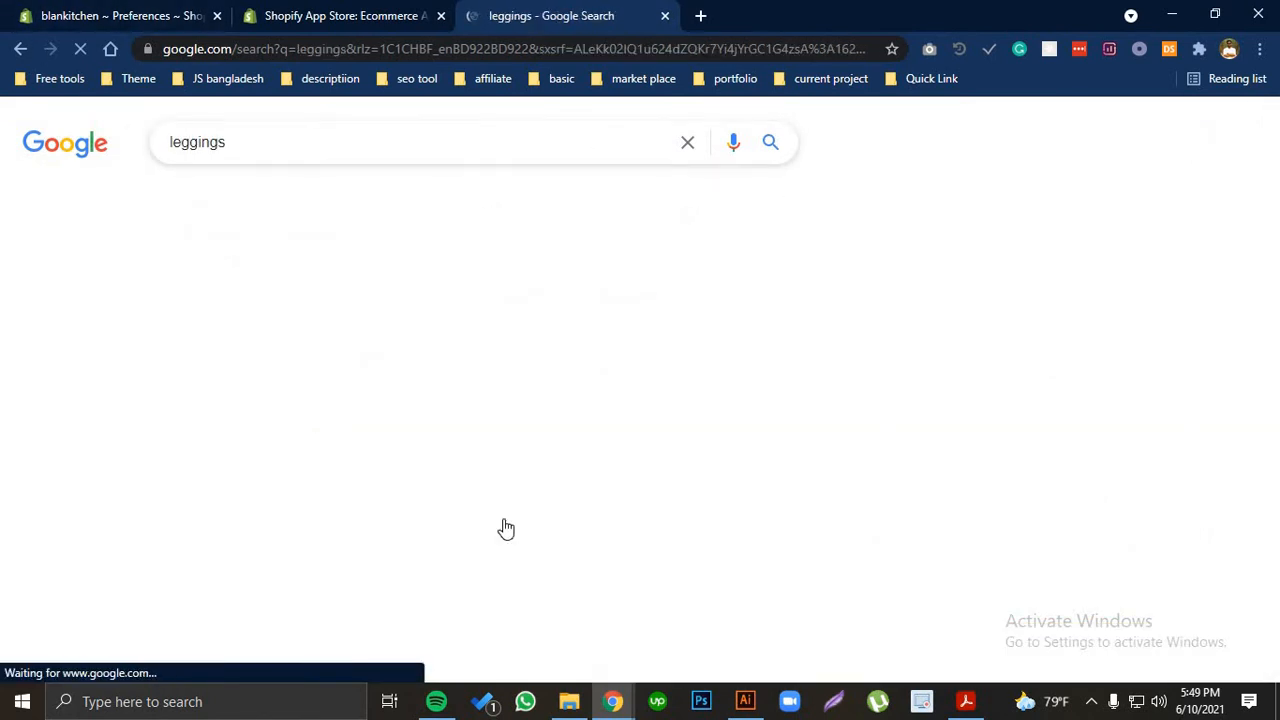
scroll(426, 523, "down", 15)
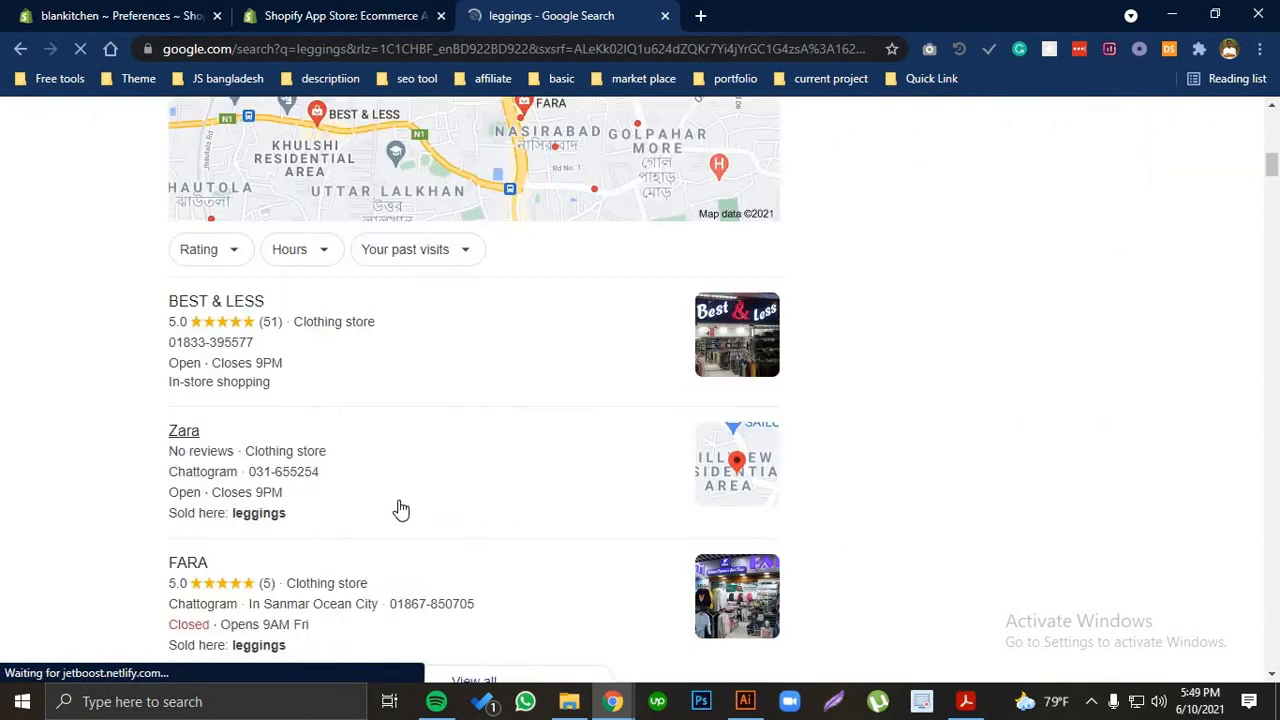
scroll(396, 510, "down", 10)
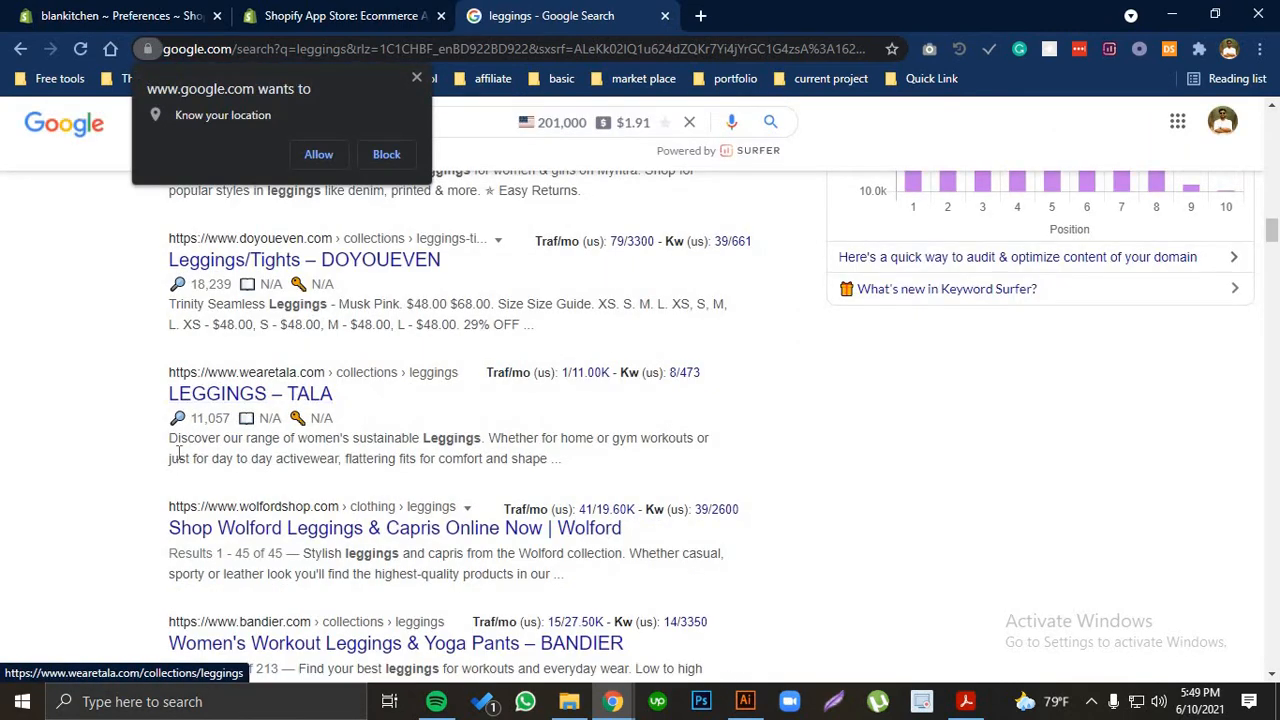
triple_click(647, 493)
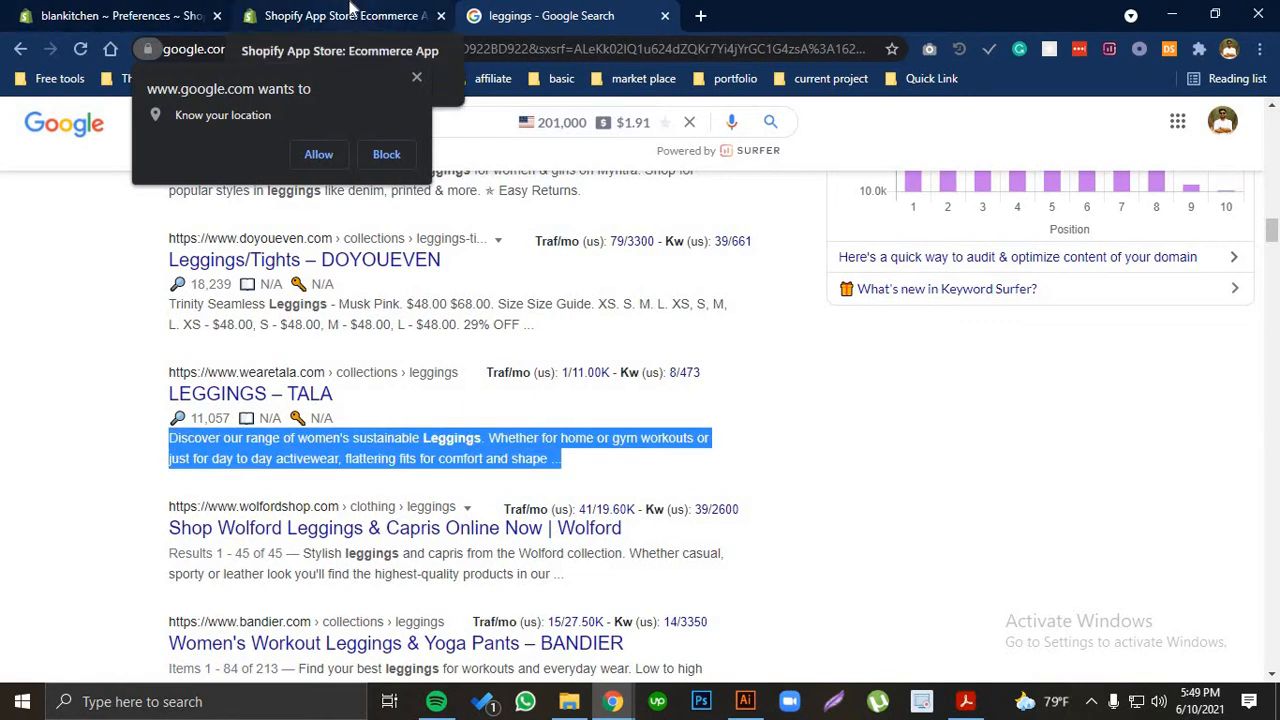
- Go back from the Google results to the online store's Preferences page
left_click(350, 12)
left_click(138, 12)
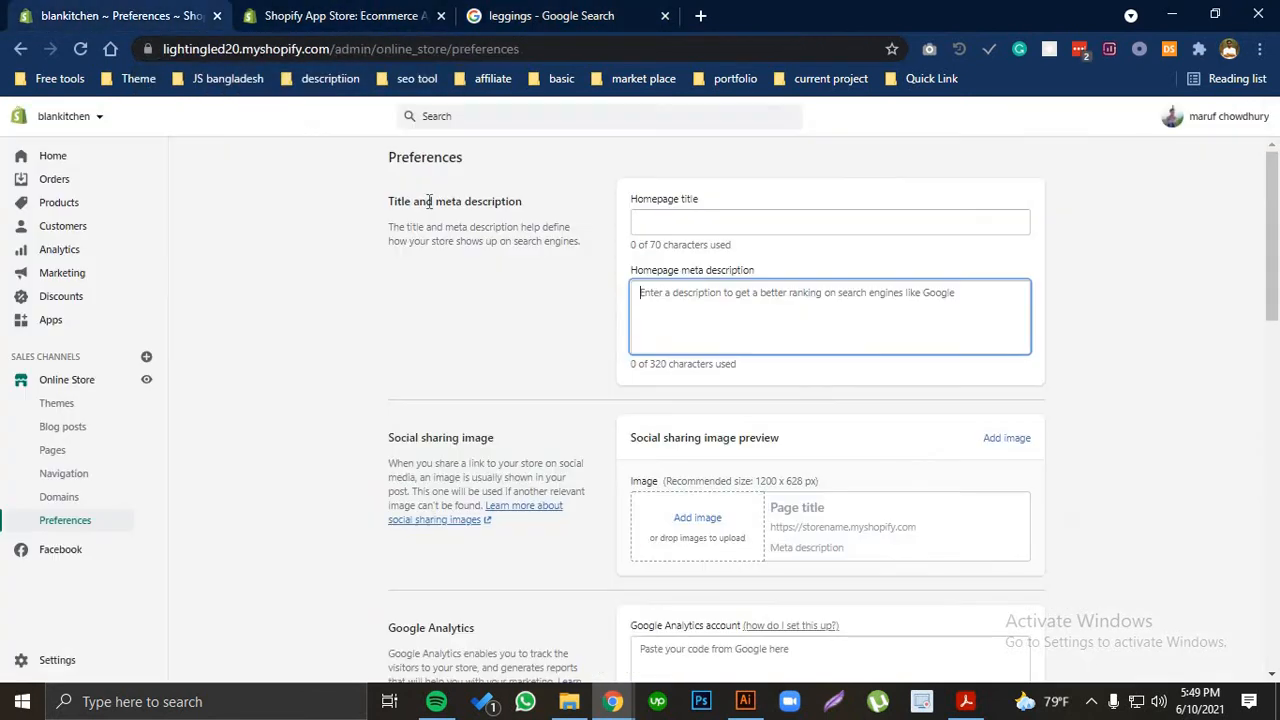
- Review the Social sharing image, Google Analytics, Facebook Pixel and Customer privacy sections of the Preferences page
scroll(770, 440, "down", 2)
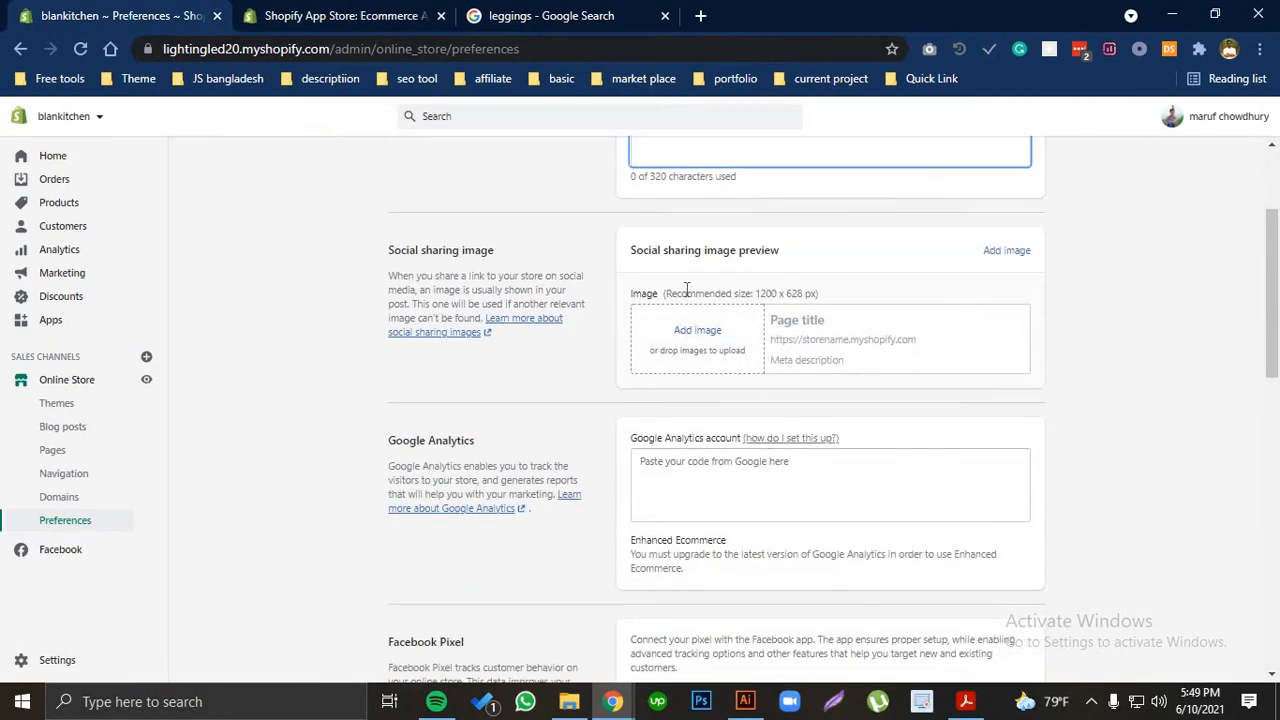
left_click_drag(668, 258, 771, 265)
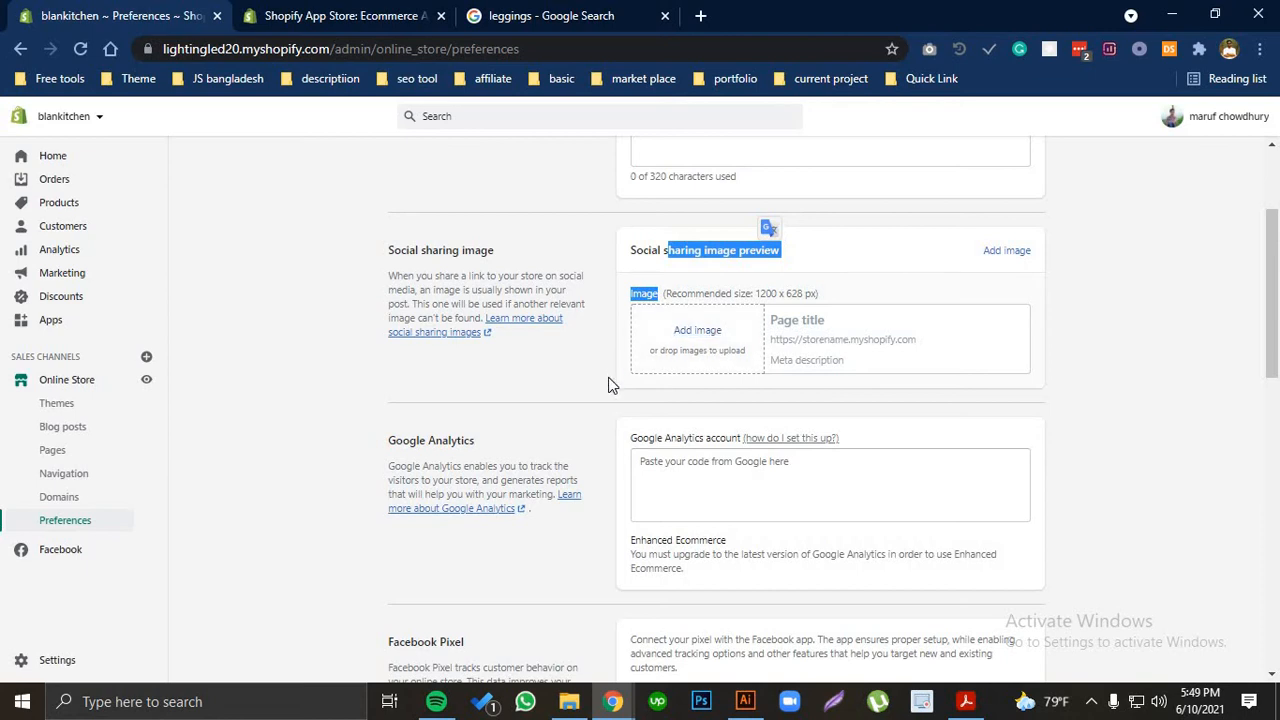
scroll(420, 455, "down", 2)
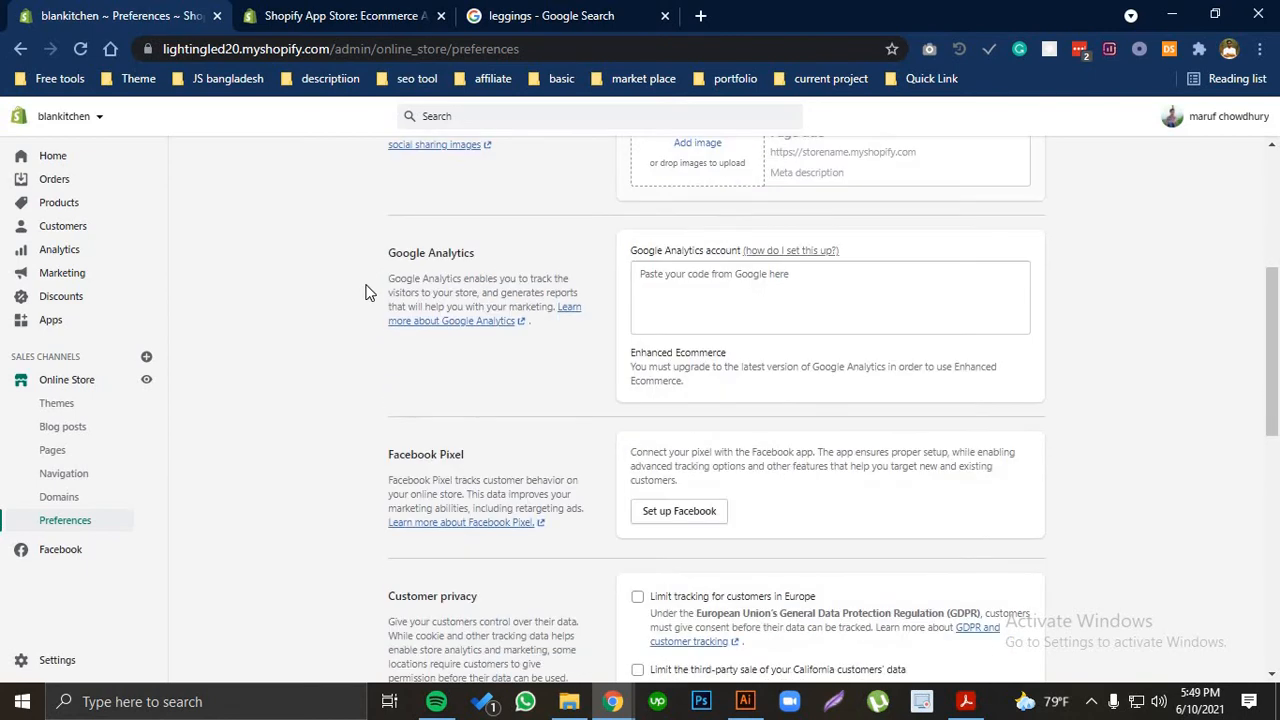
left_click(727, 273)
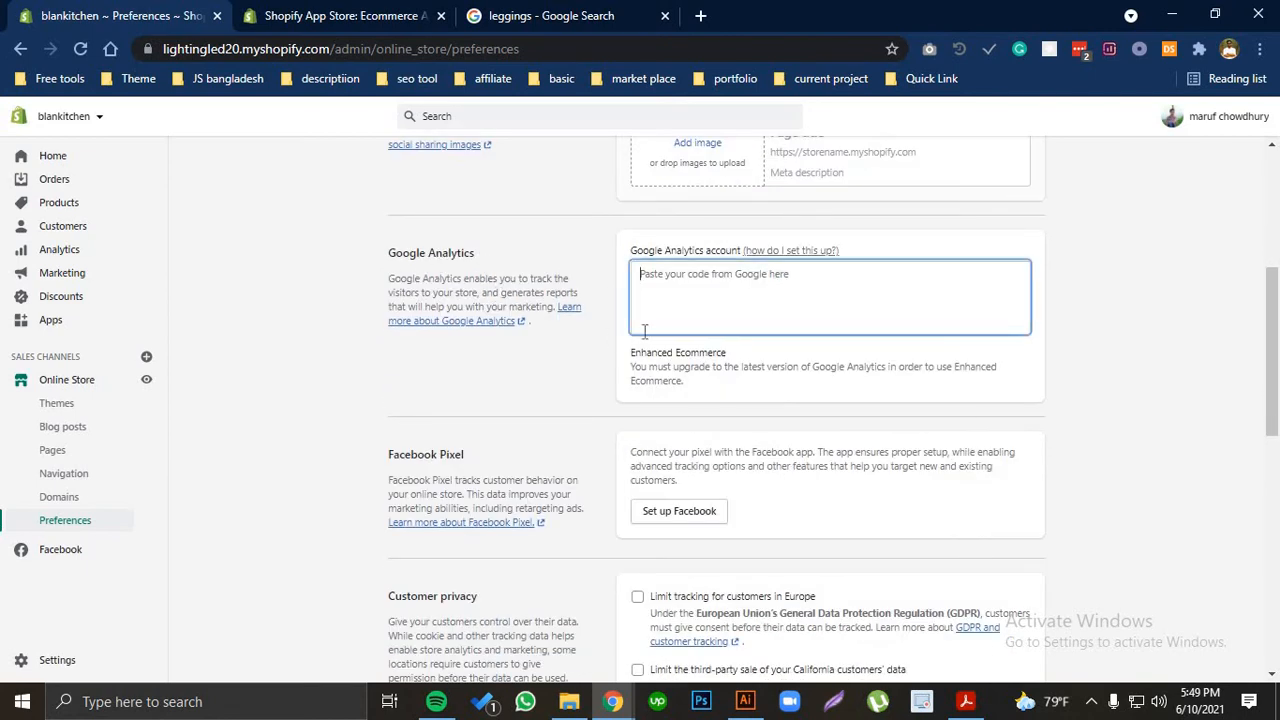
scroll(509, 483, "down", 1)
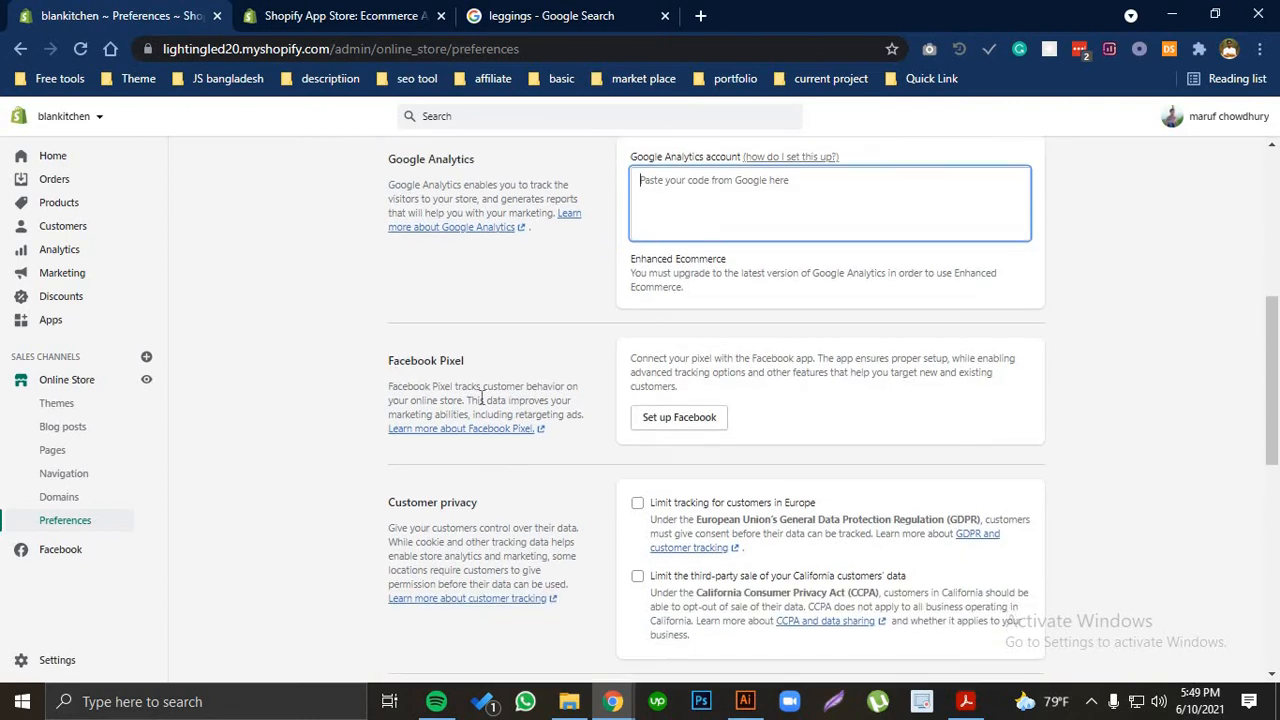
scroll(700, 418, "down", 3)
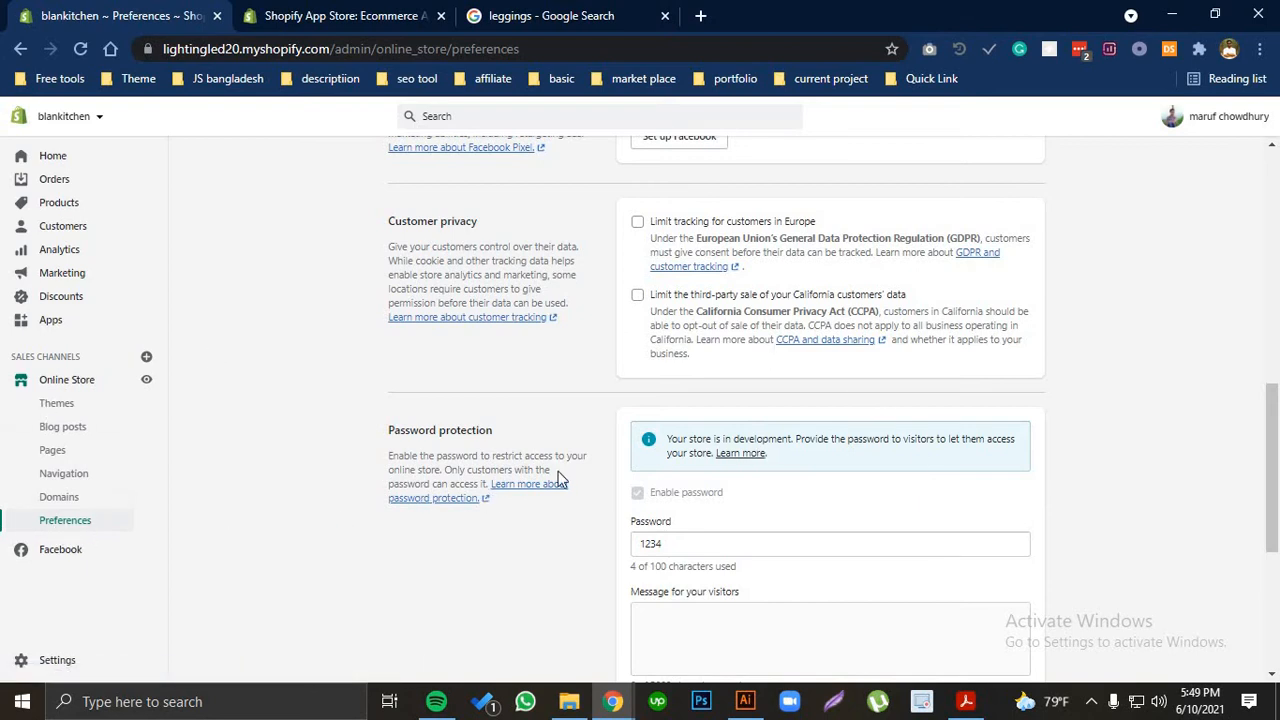
- Examine the Password protection section, highlighting its explanatory text and the store password
scroll(575, 462, "down", 2)
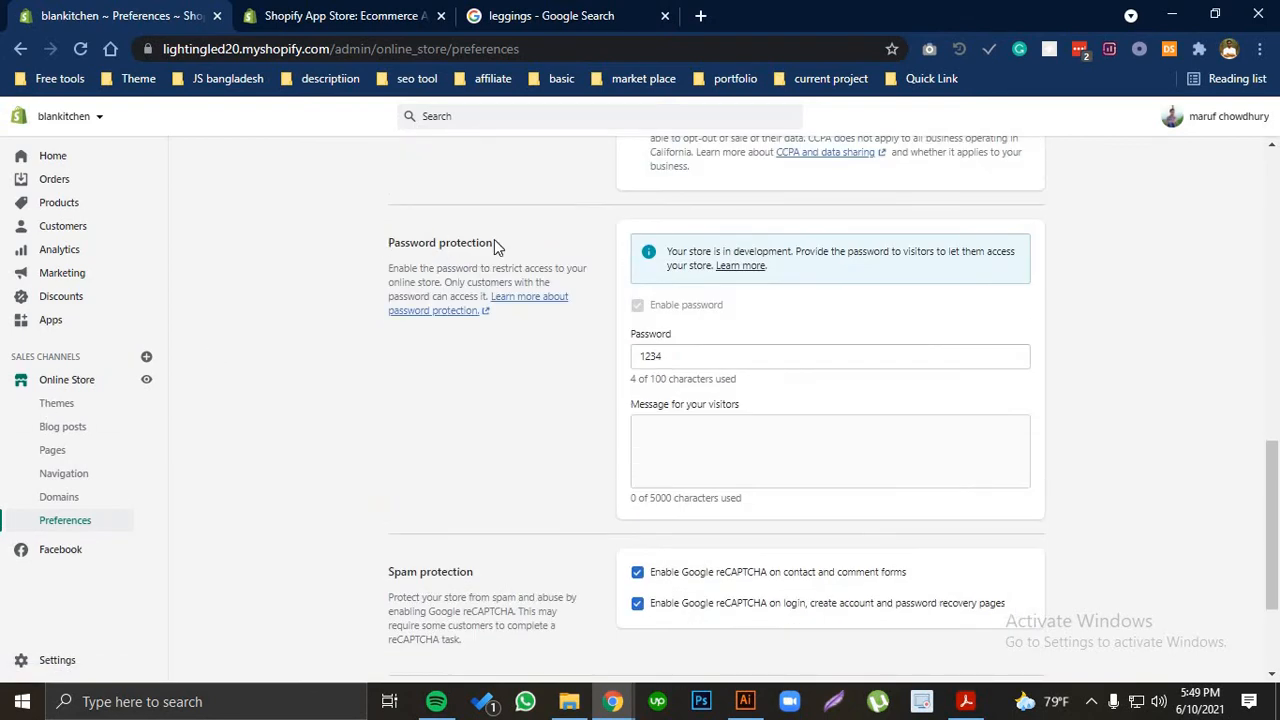
left_click_drag(494, 239, 575, 316)
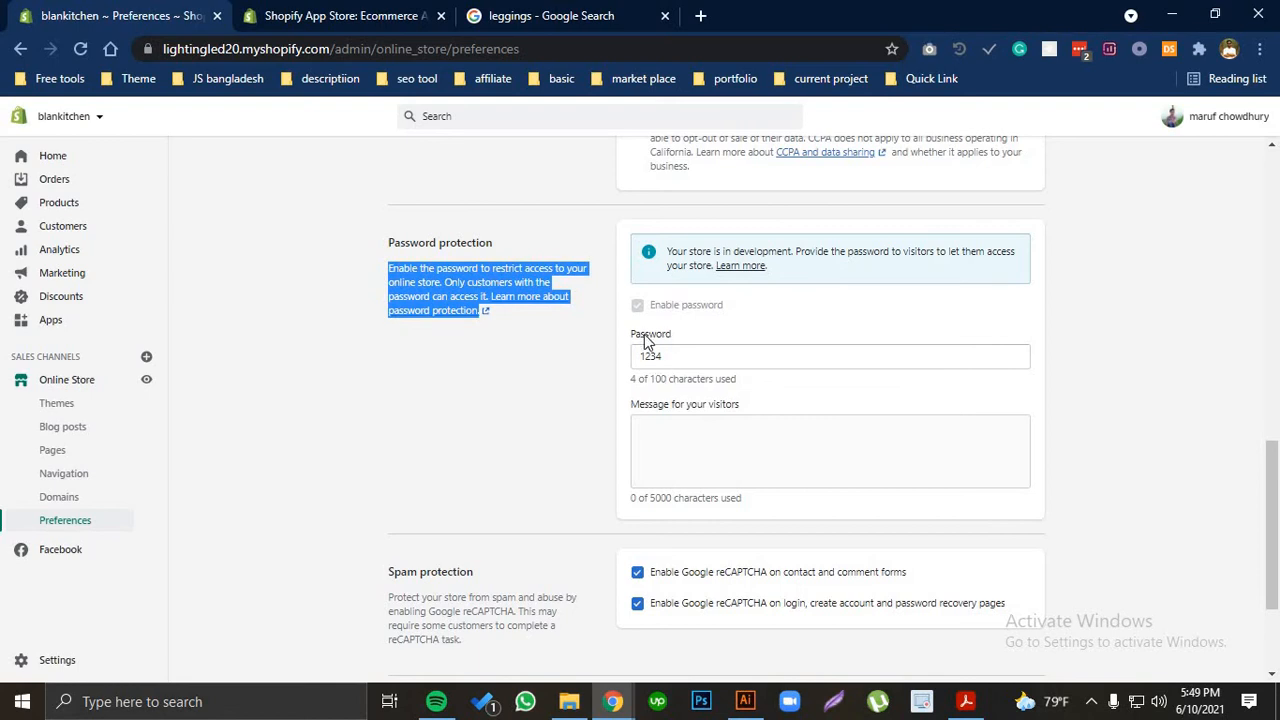
left_click(494, 344)
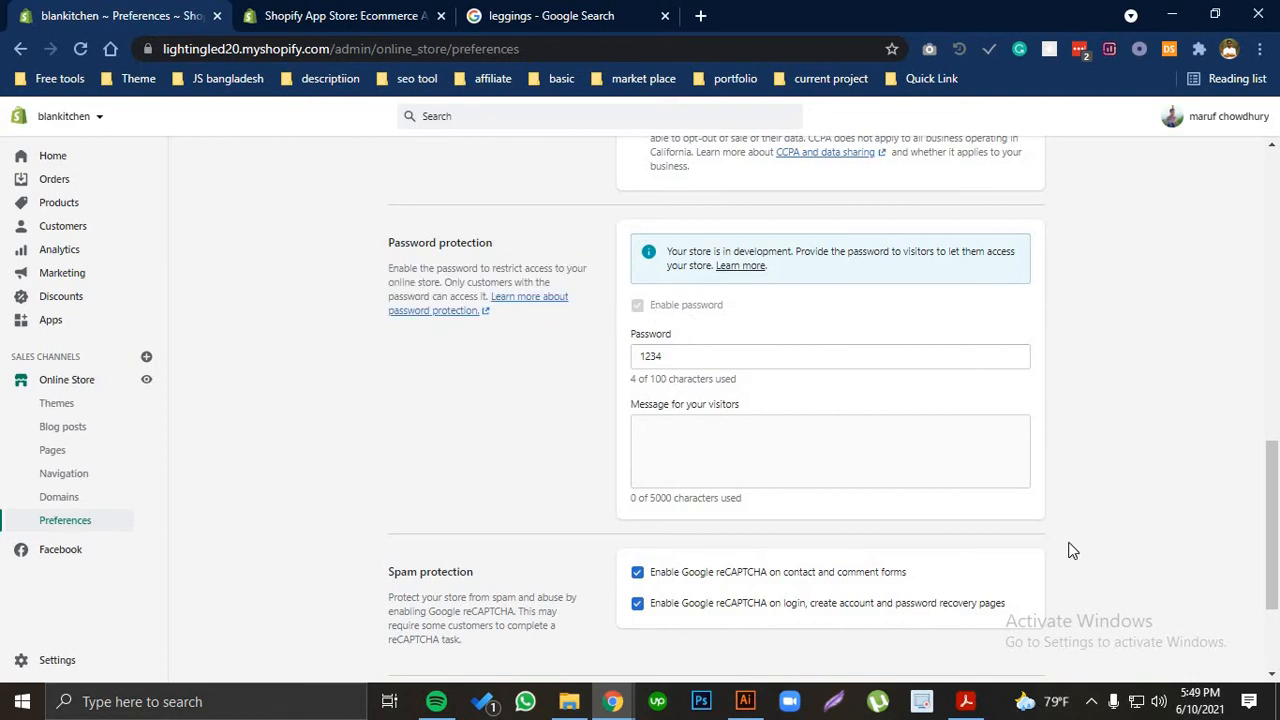
double_click(696, 362)
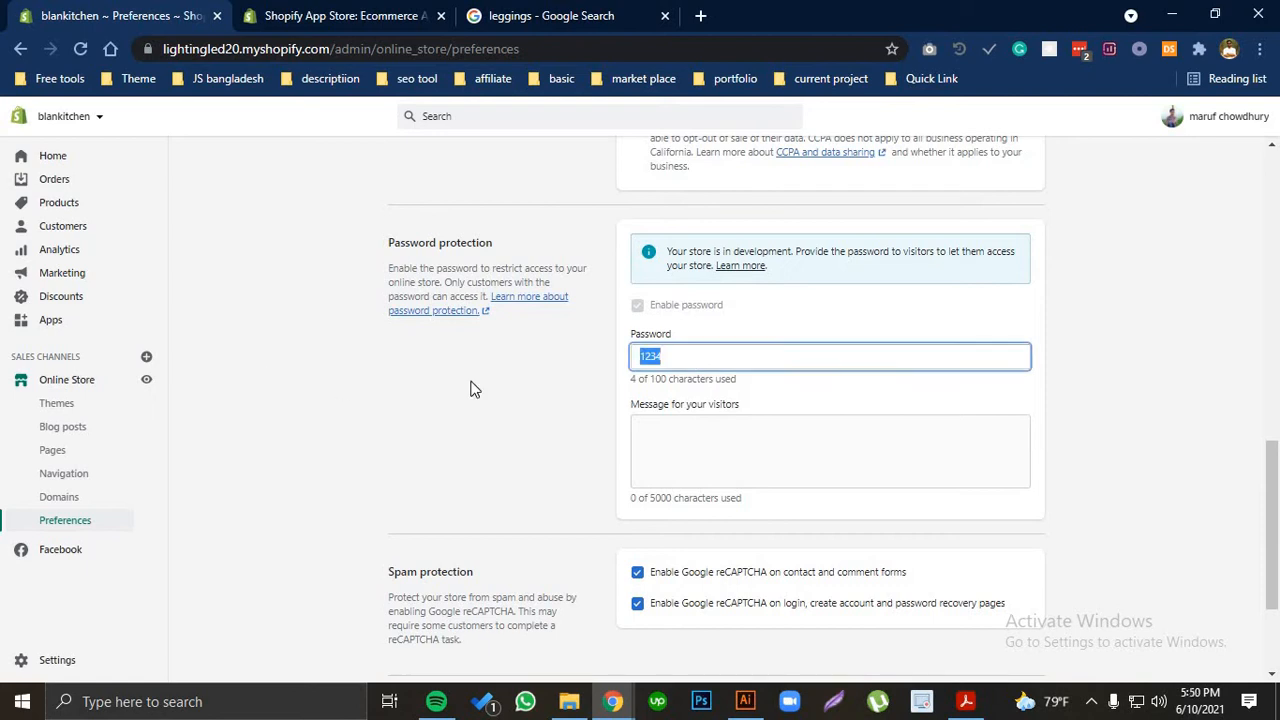
left_click(644, 375)
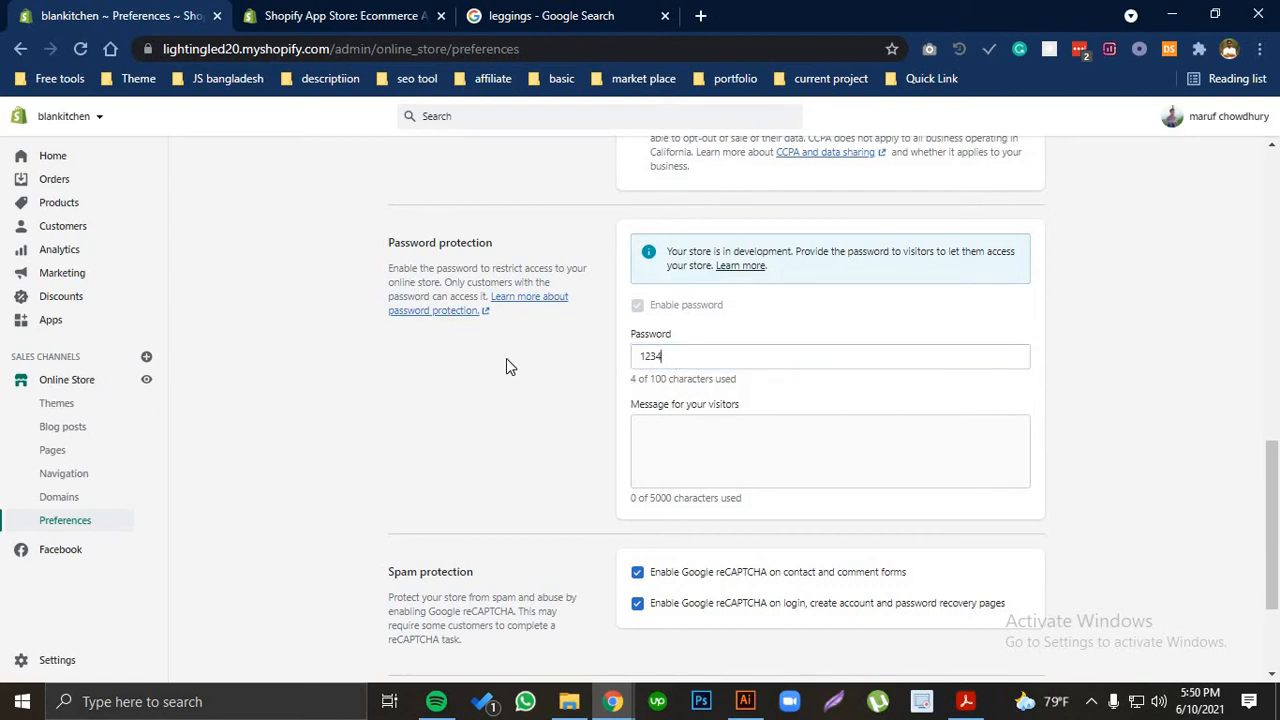
key("ctrl+a")
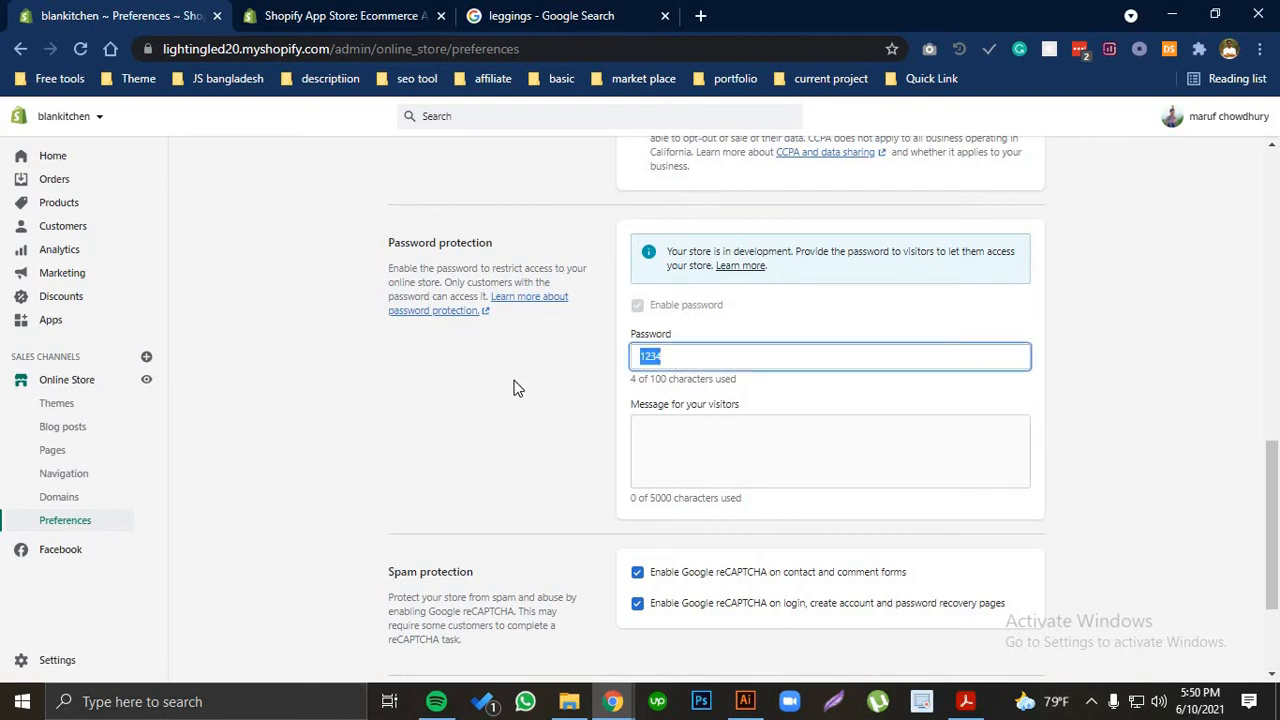
- View the Facebook sales channel, revisit the Online Store channel, and return to Facebook
left_click(56, 556)
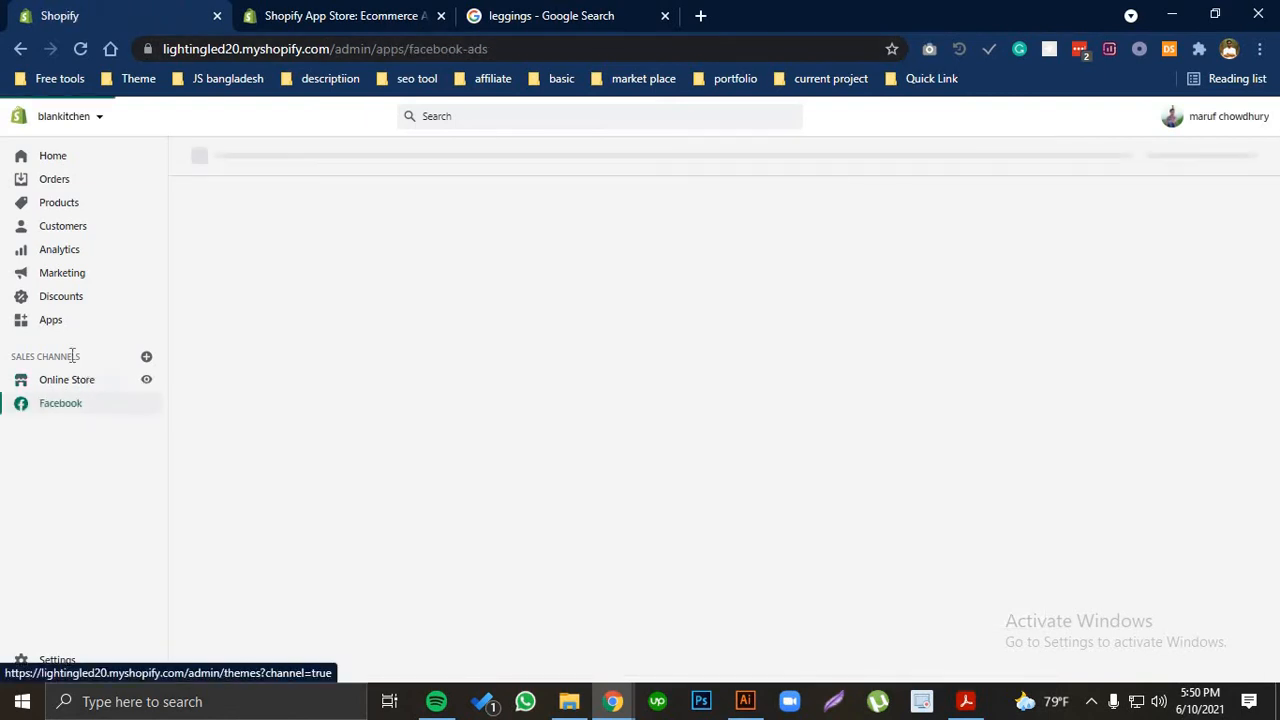
left_click(63, 384)
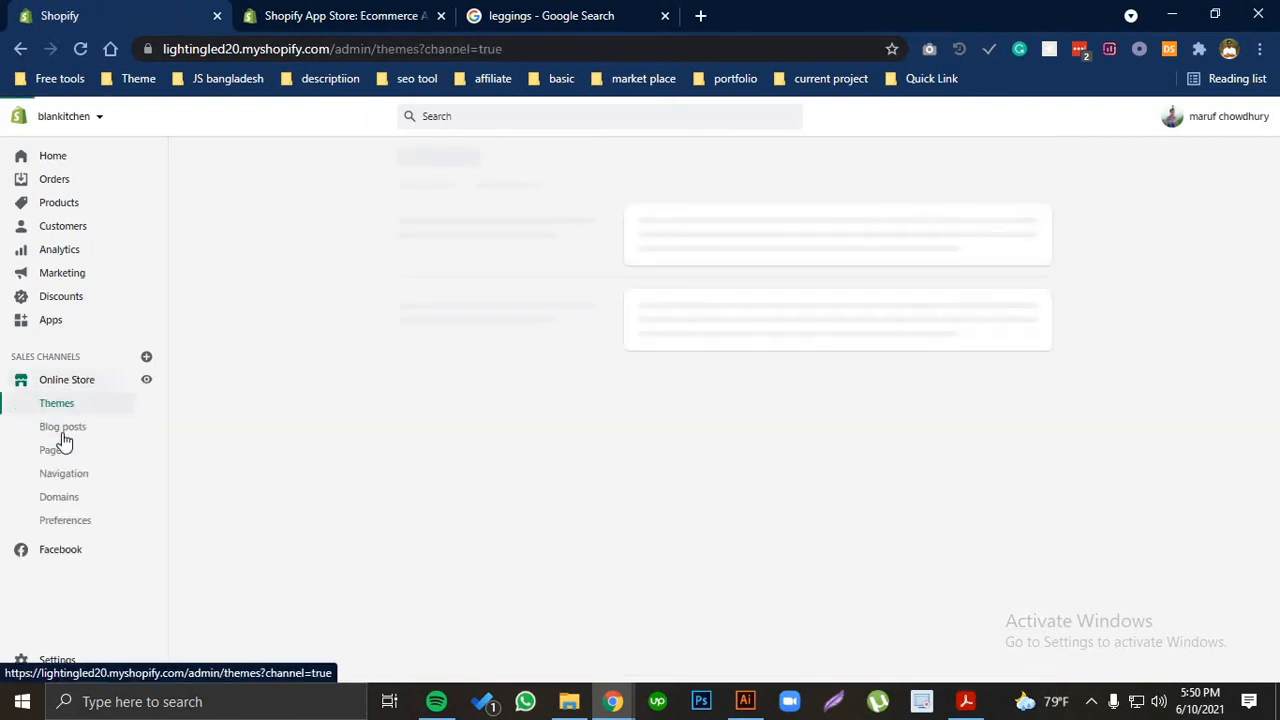
left_click(62, 550)
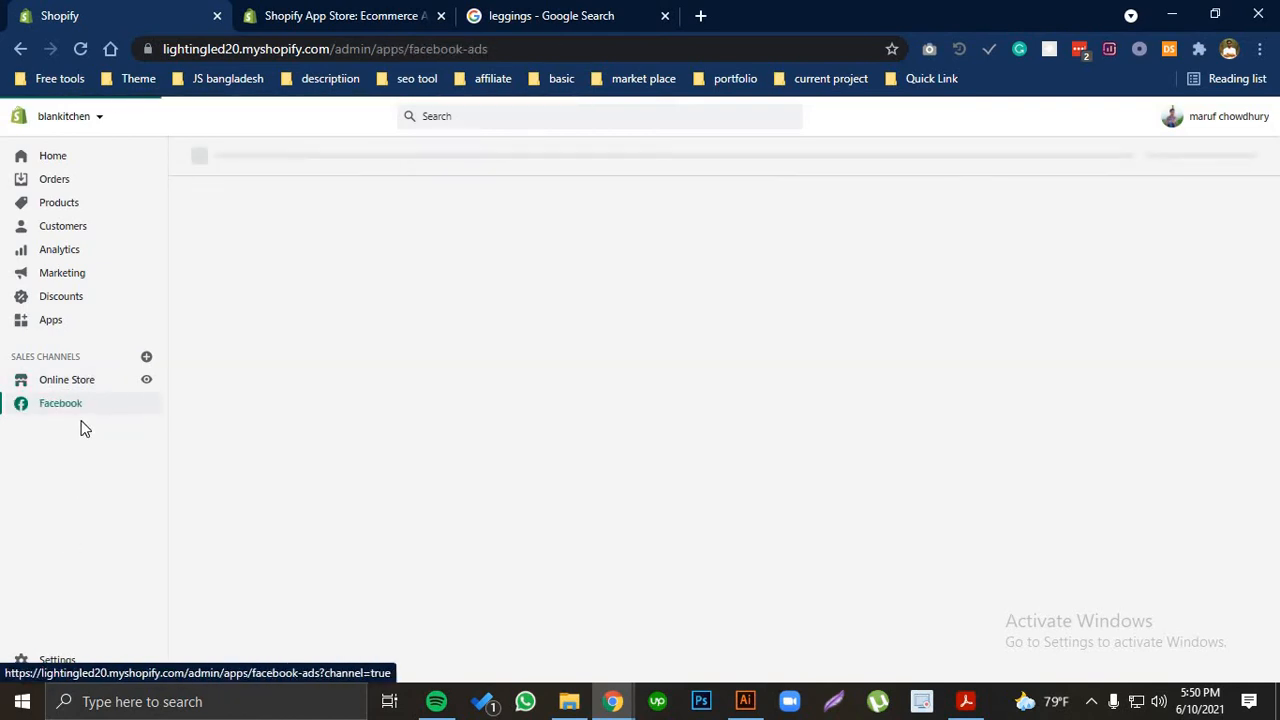
- Open the General page of the store settings and highlight the store name under Store details
left_click(81, 659)
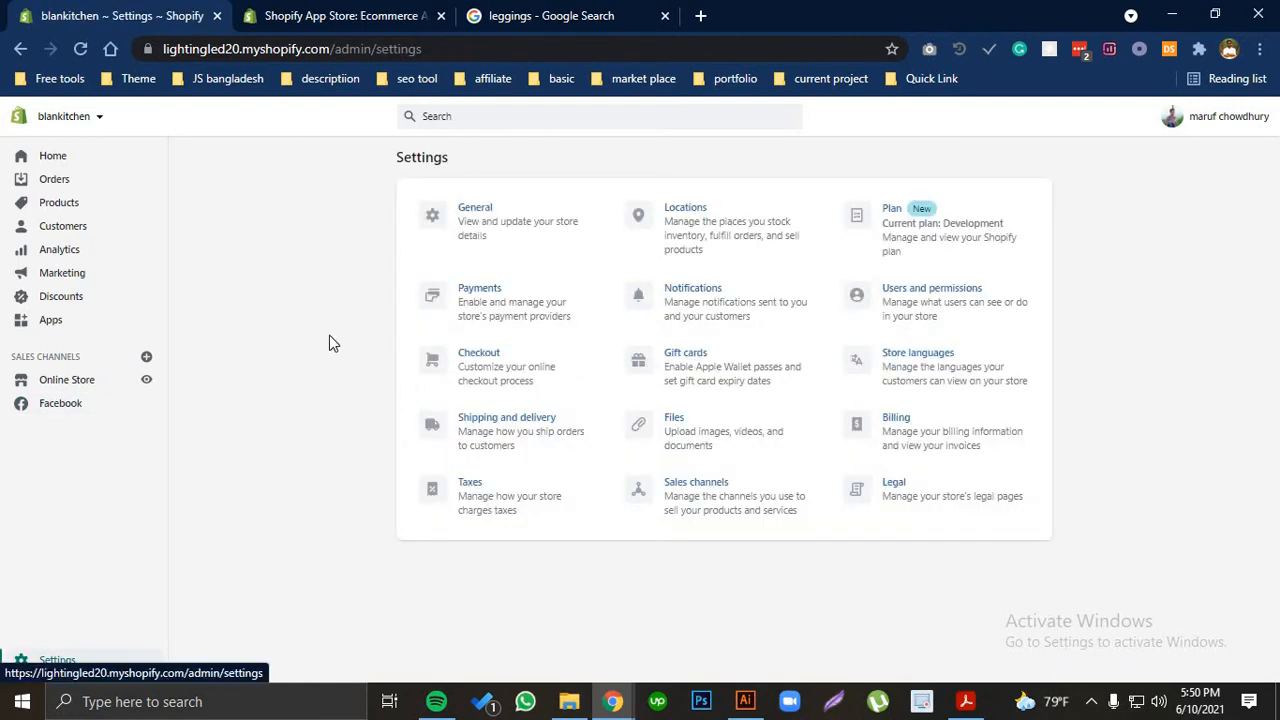
left_click(476, 207)
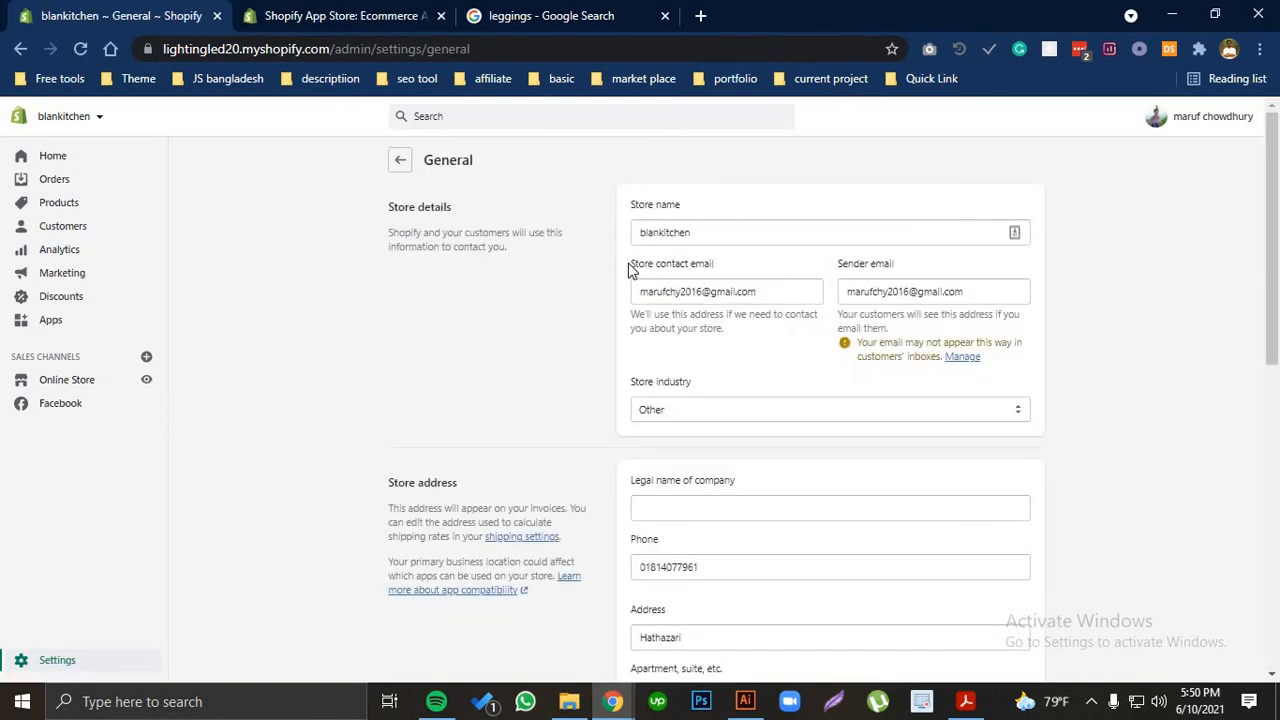
left_click_drag(743, 233, 400, 235)
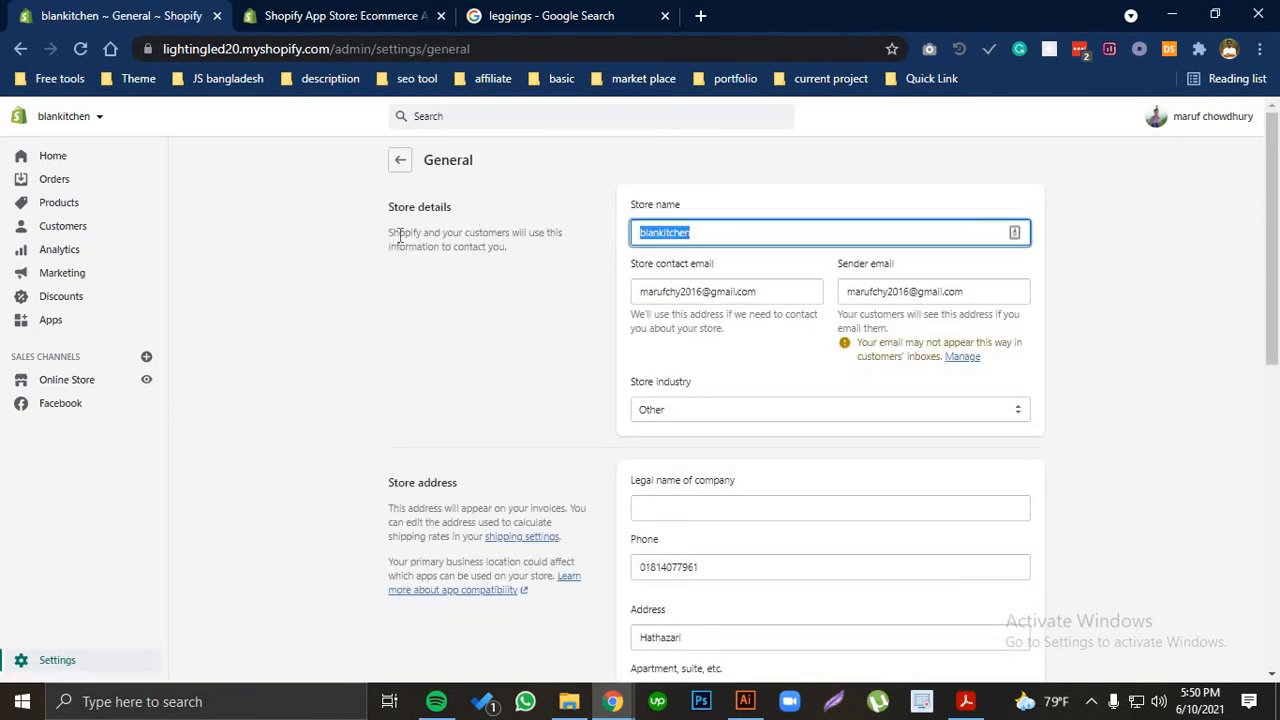
left_click(535, 301)
key("Tab")
- Review the store address and the standards and formats, and look through the available store currencies without changing the selection
scroll(709, 328, "down", 3)
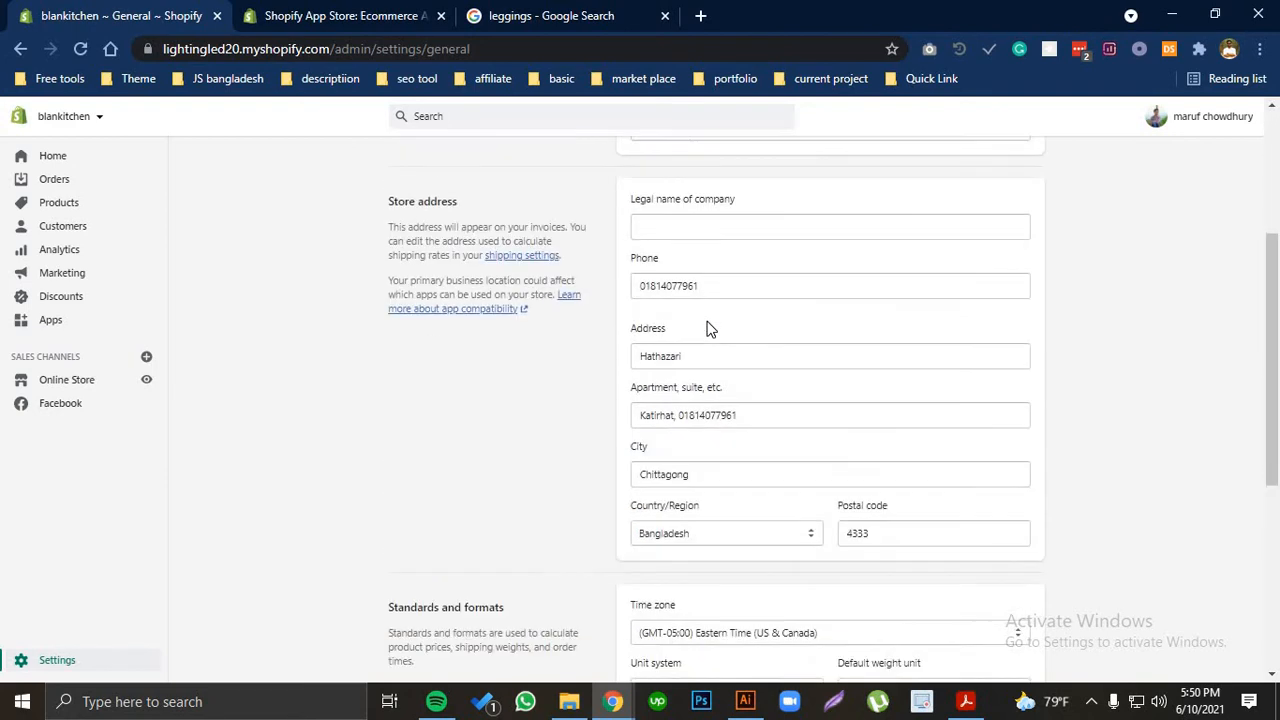
scroll(710, 322, "up", 3)
scroll(771, 330, "down", 4)
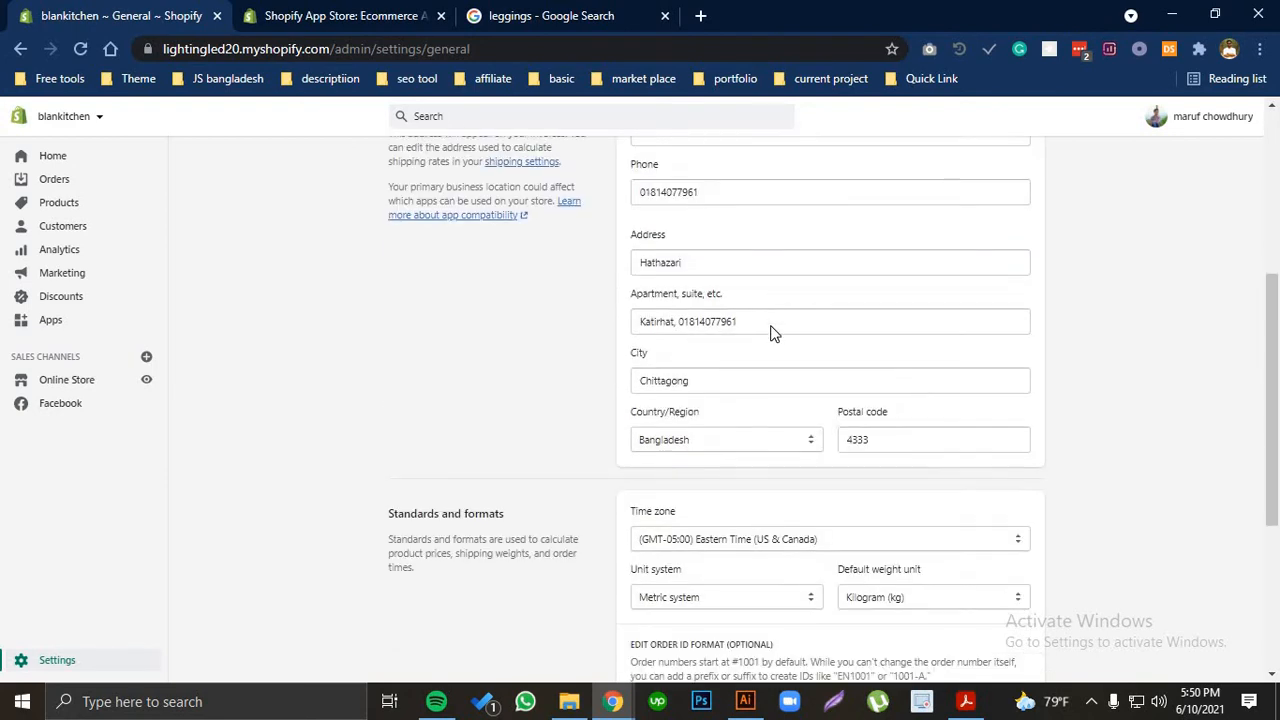
scroll(690, 294, "up", 1)
scroll(690, 300, "down", 5)
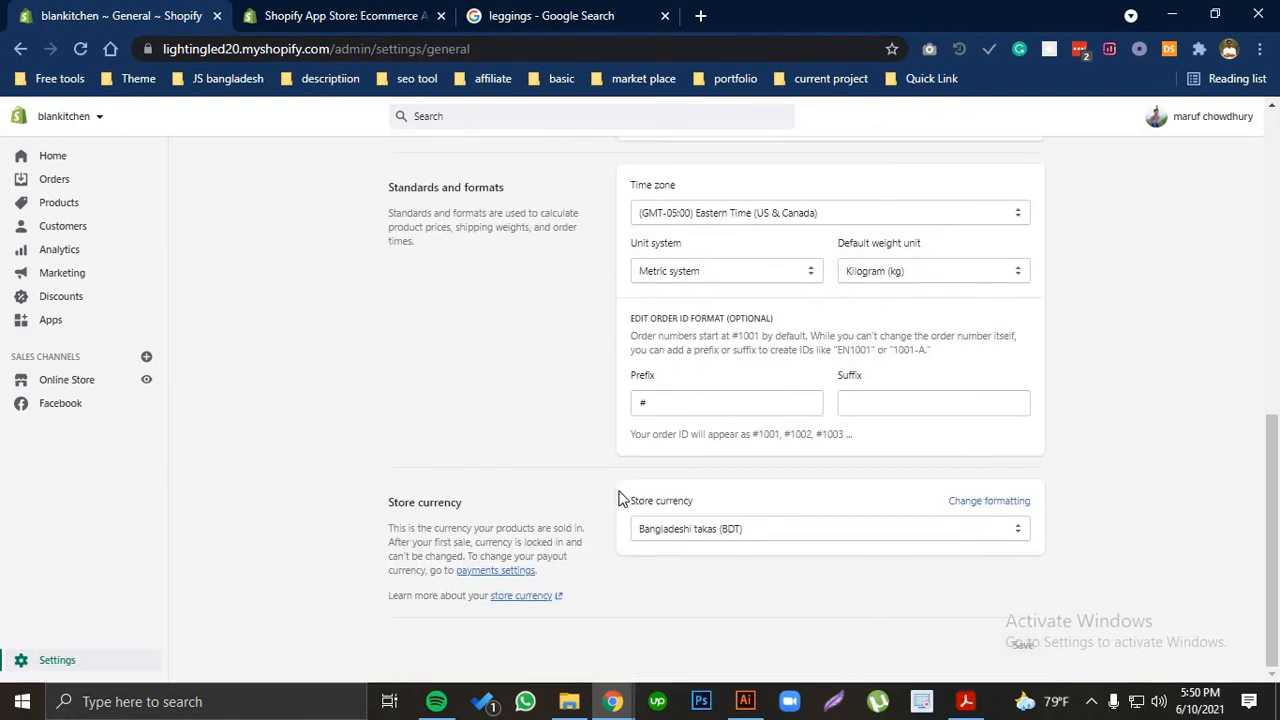
left_click(726, 538)
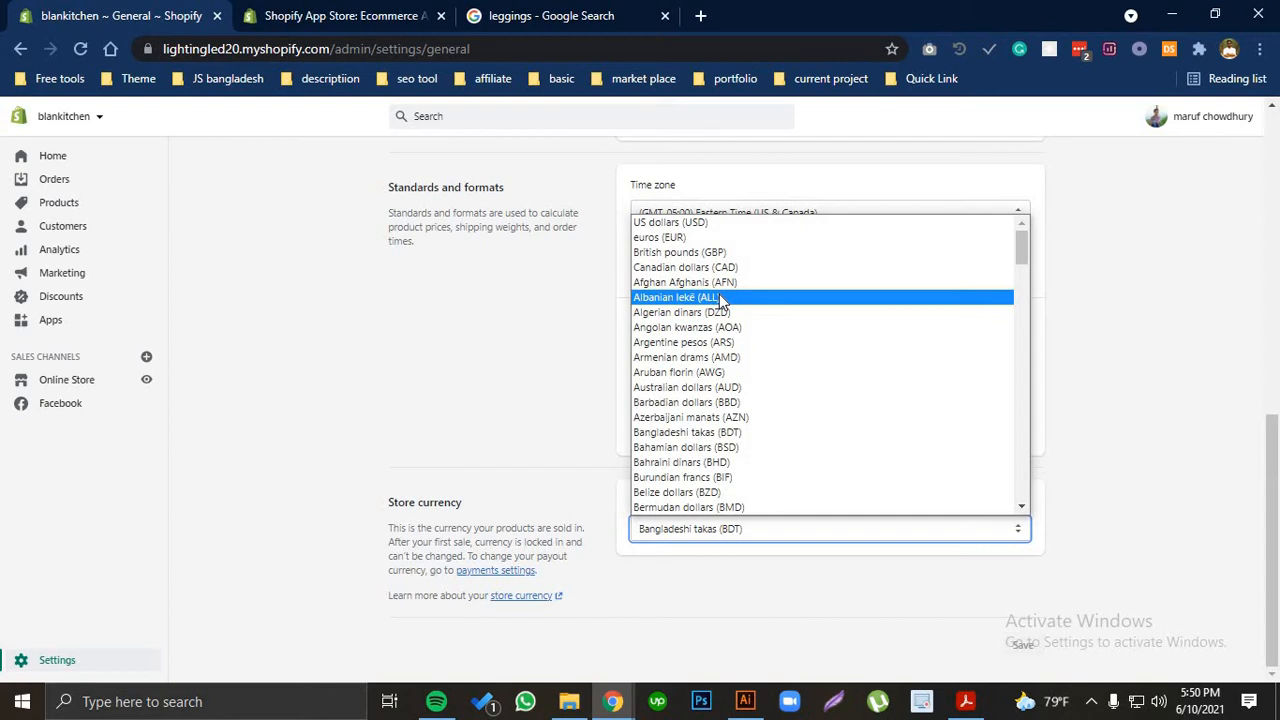
left_click(457, 455)
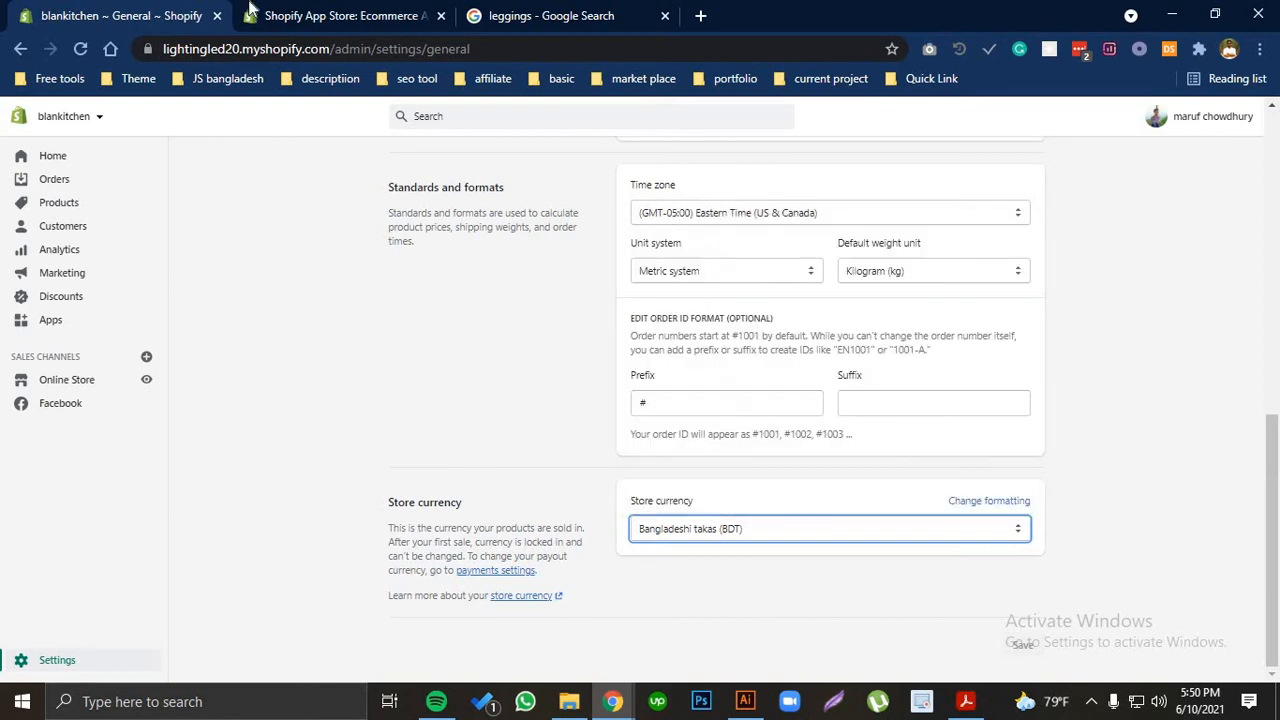
- Open the Checkout settings and review the customer accounts, customer contact and form options
left_click(14, 48)
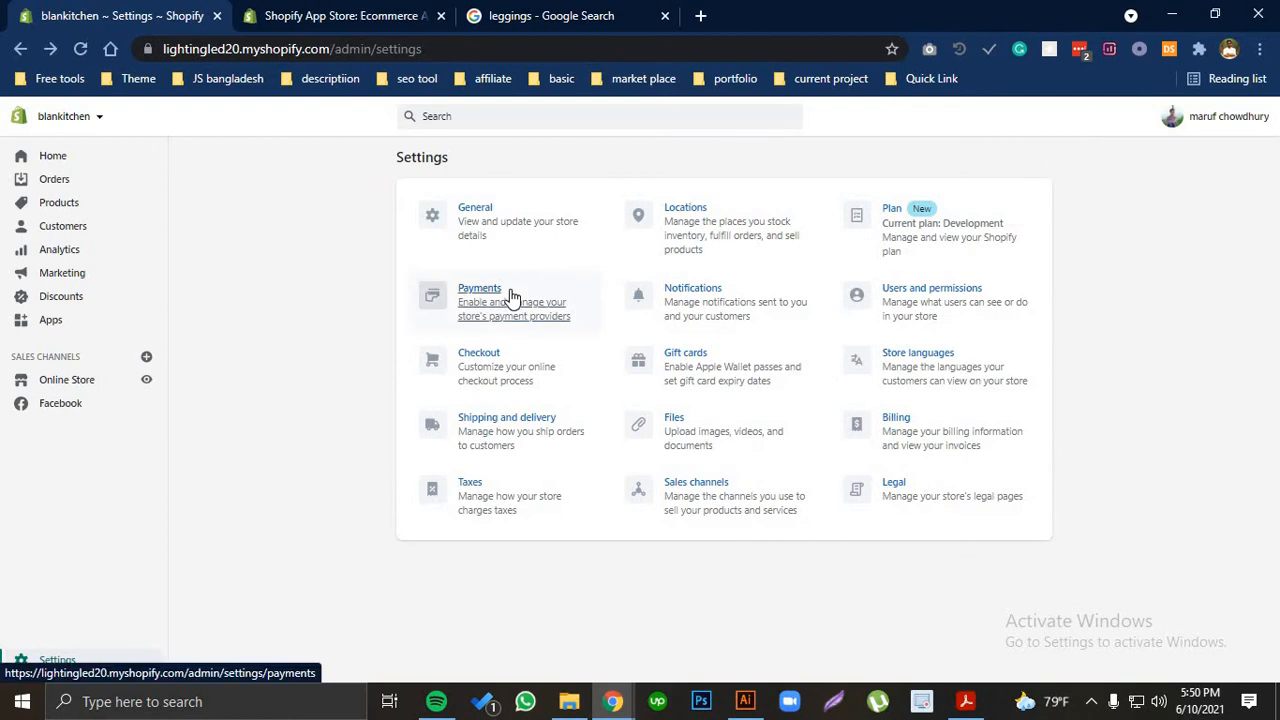
left_click(490, 370)
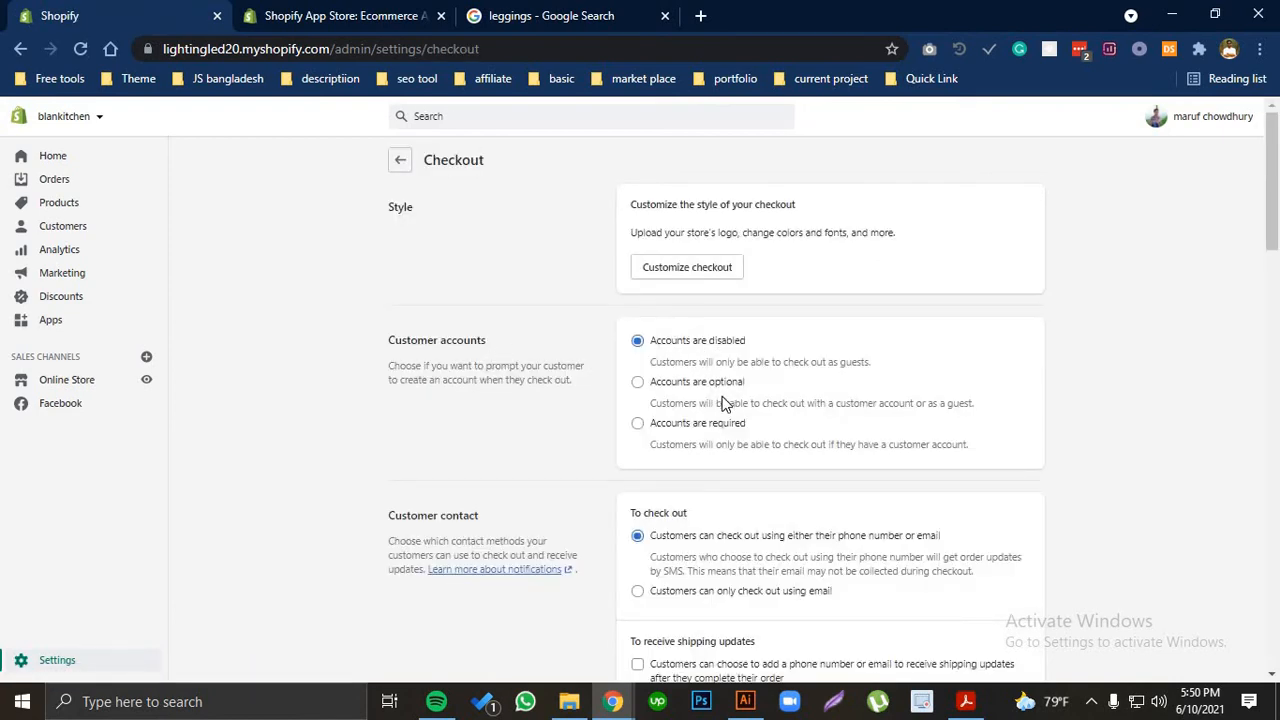
scroll(723, 380, "down", 4)
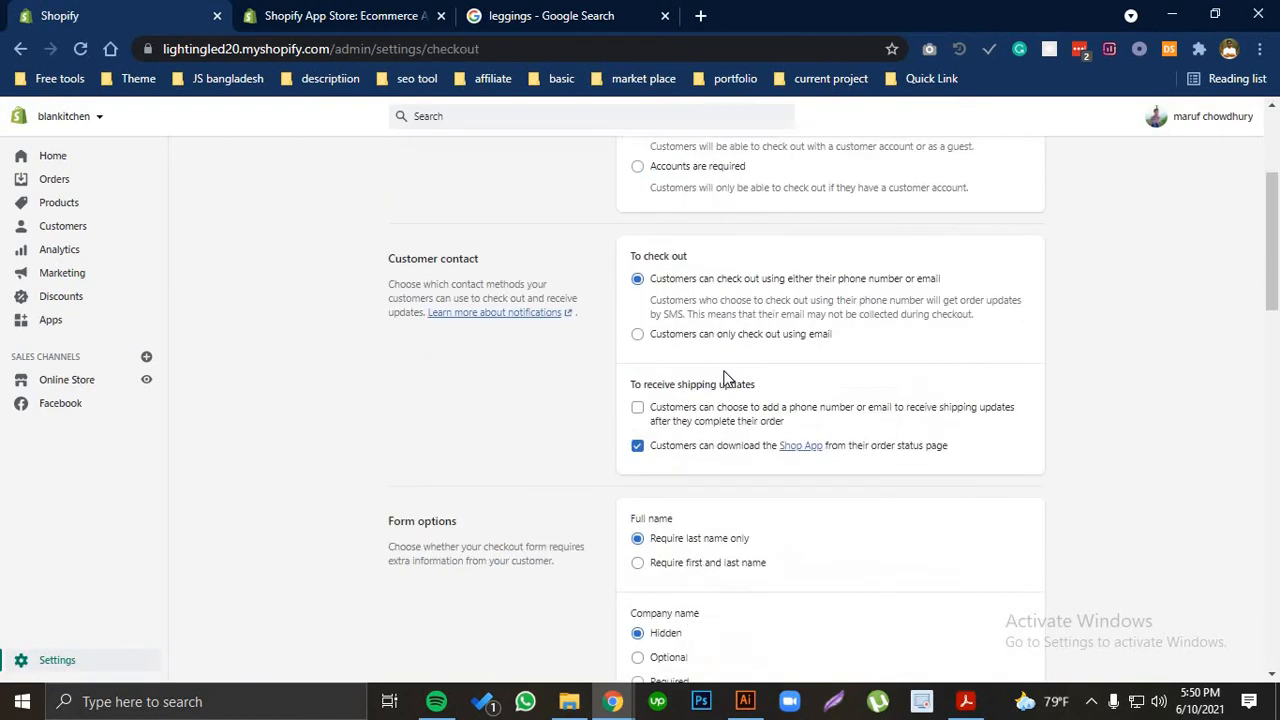
scroll(723, 376, "up", 3)
scroll(727, 378, "down", 7)
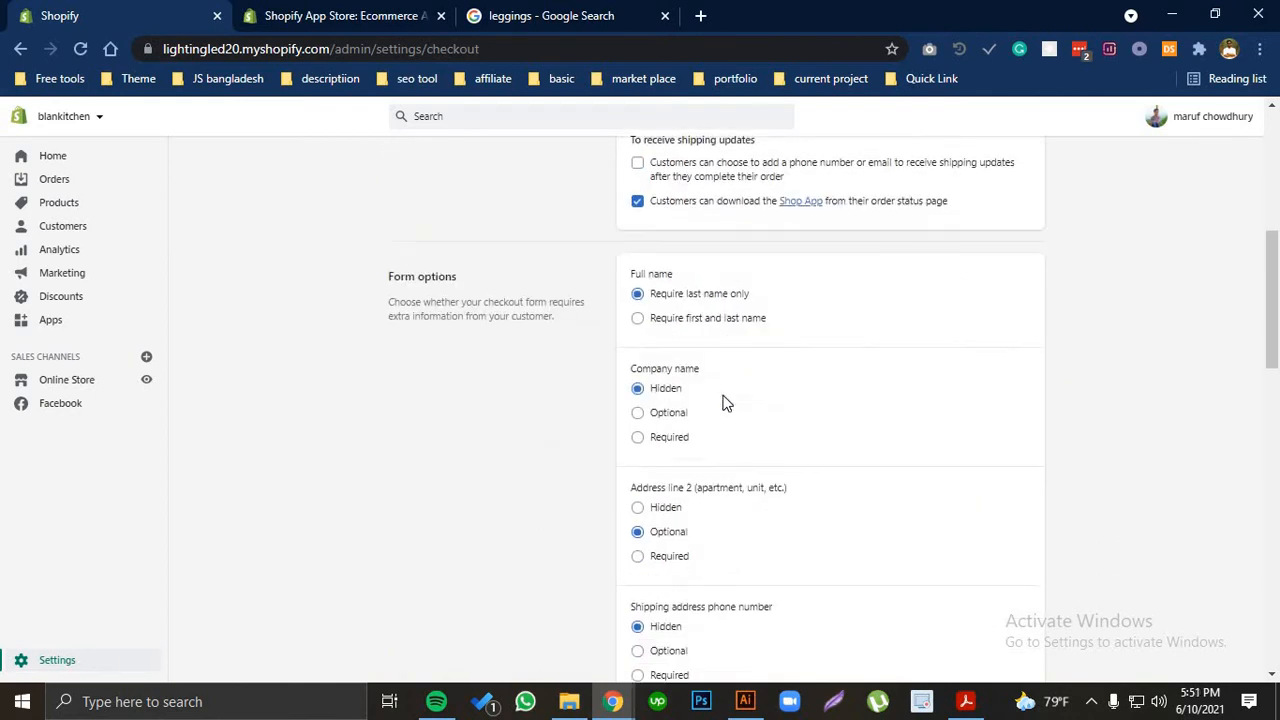
scroll(754, 371, "up", 2)
scroll(748, 365, "down", 2)
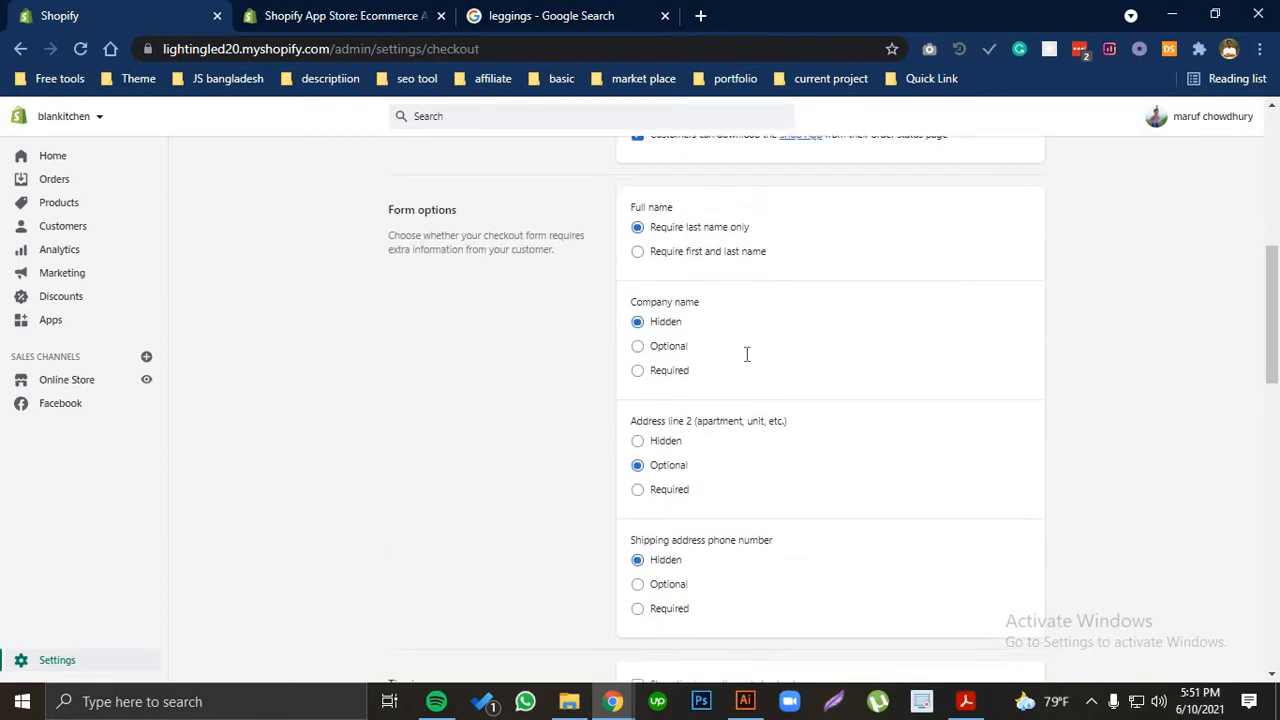
scroll(744, 364, "up", 3)
scroll(744, 364, "up", 6)
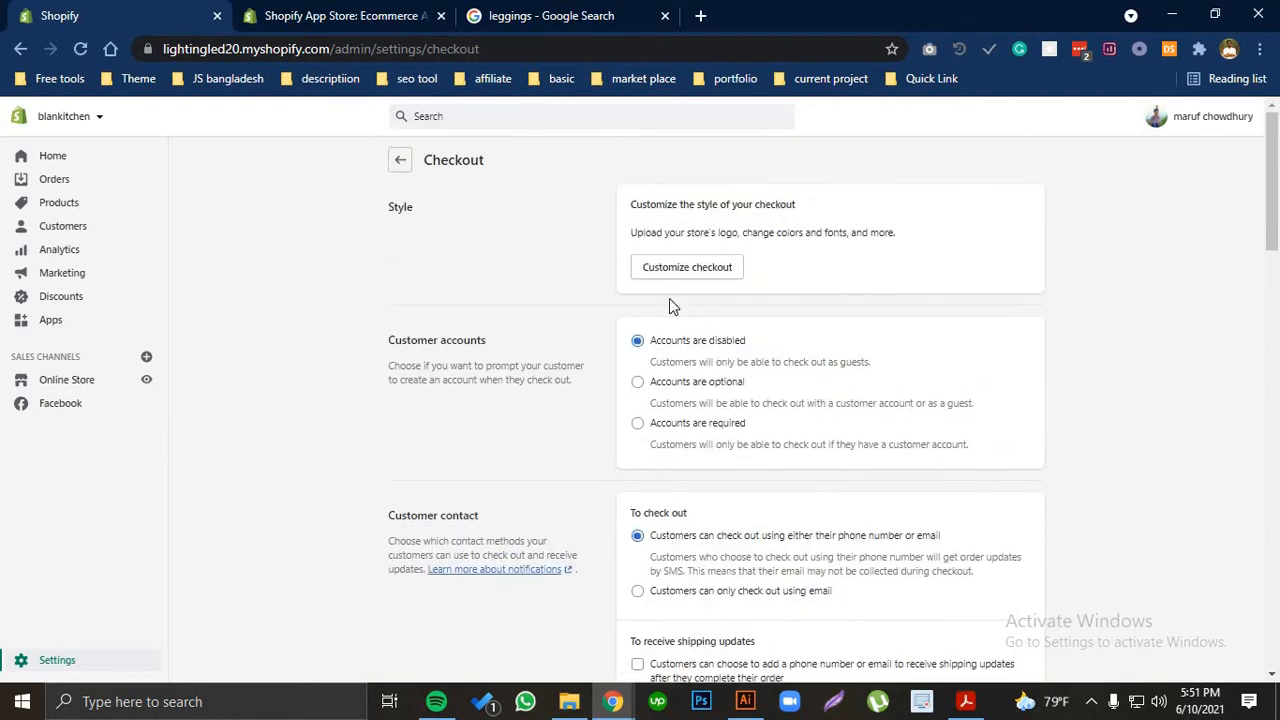
- View the Shipping and delivery settings and return to the Settings overview
left_click(401, 163)
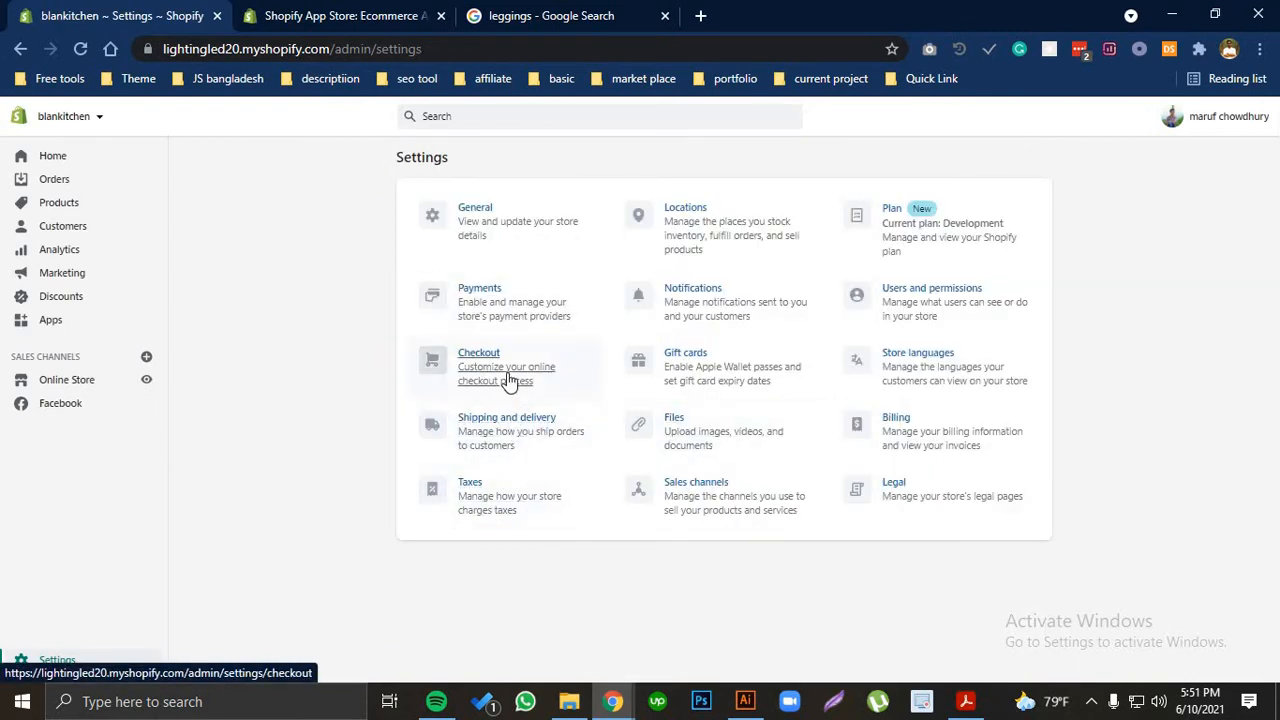
left_click(507, 438)
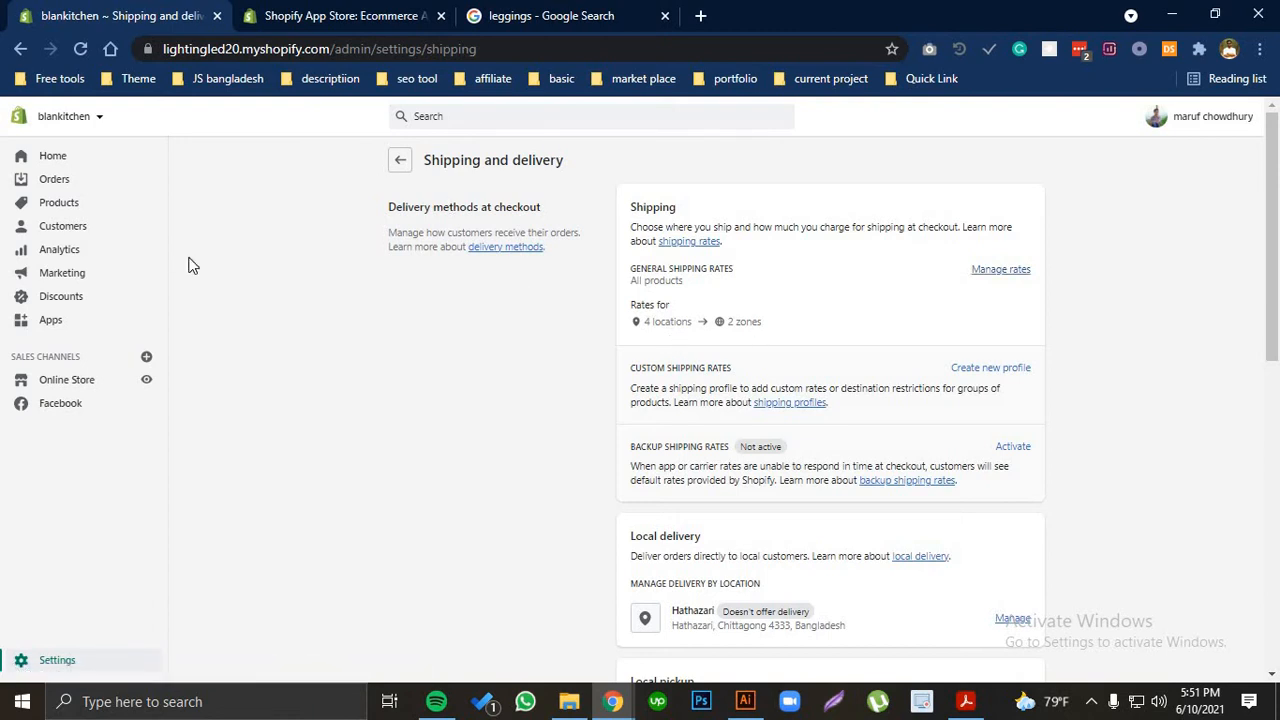
left_click(401, 161)
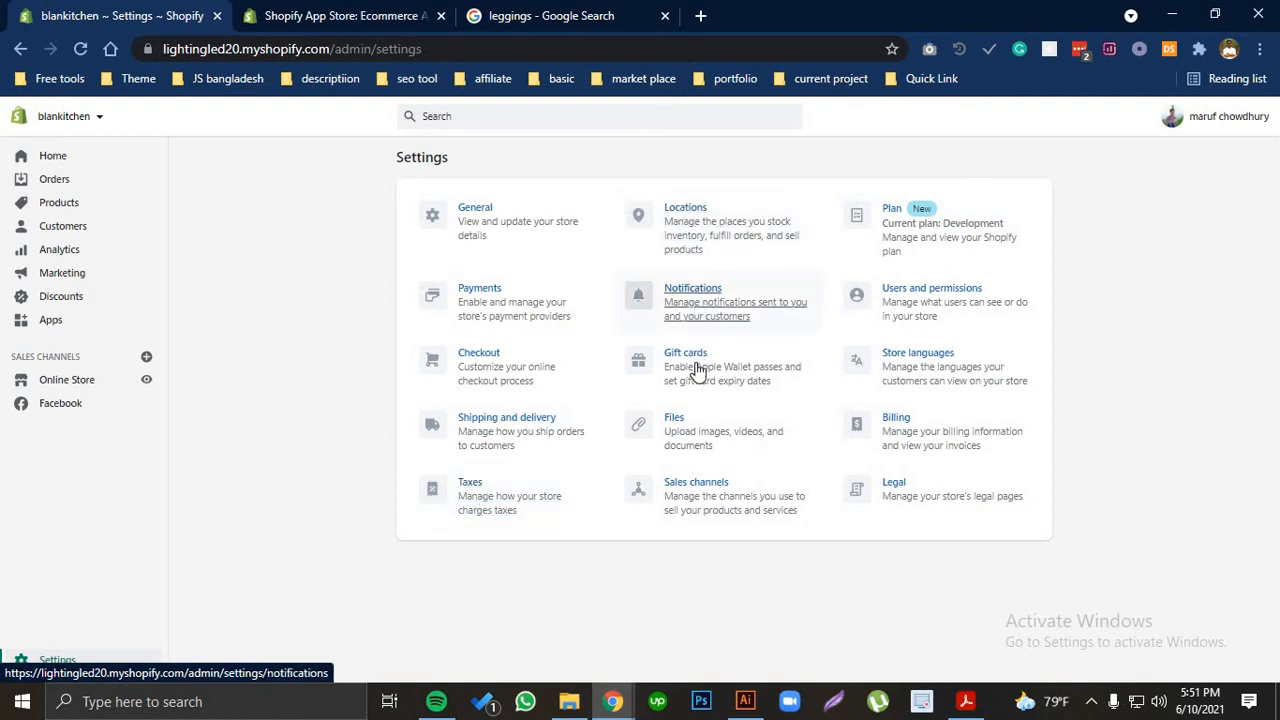
- Delete the Elegant_Plant_Branch_with_Leaves_Botanical_Logo PNG from the store's Files
left_click(702, 437)
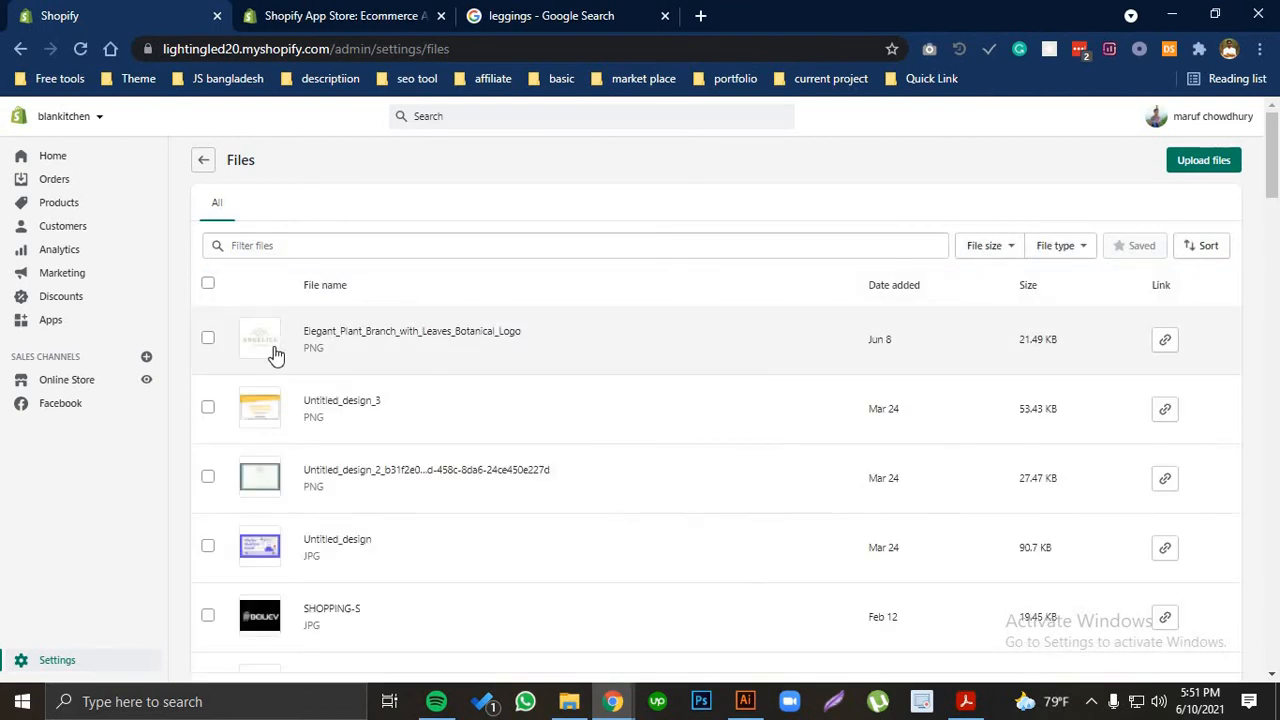
left_click(206, 340)
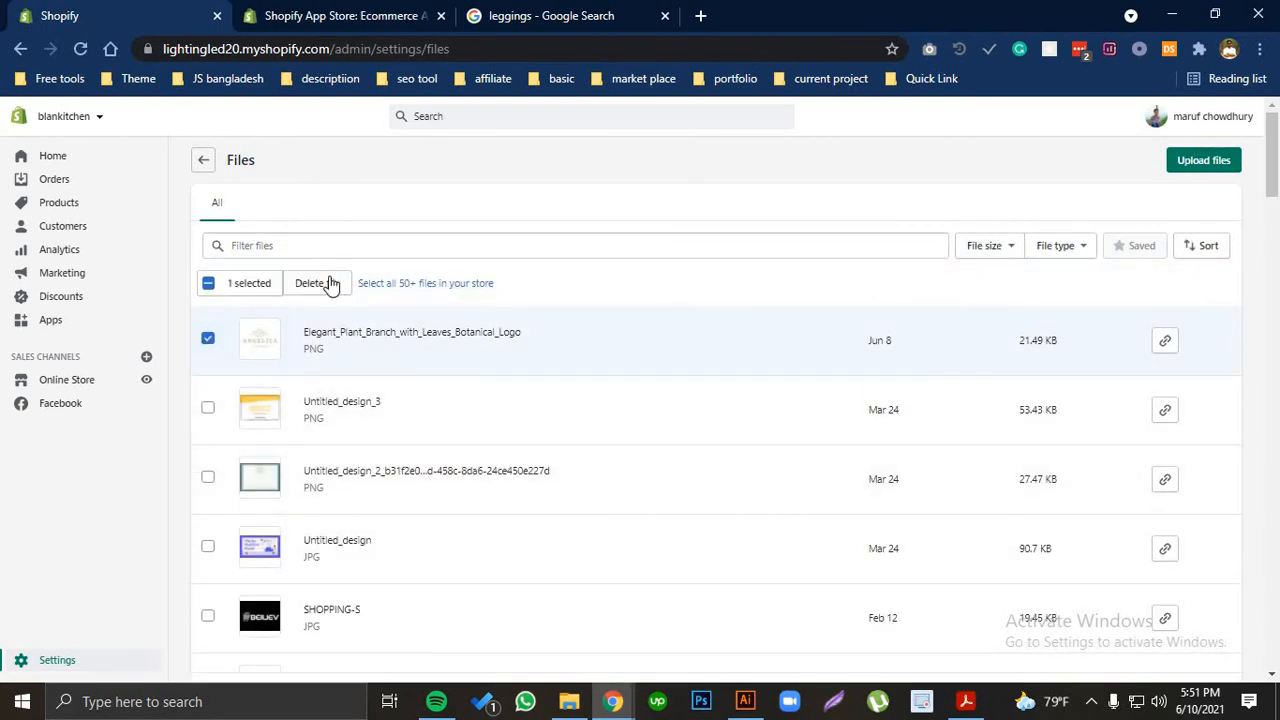
left_click(317, 283)
left_click(814, 443)
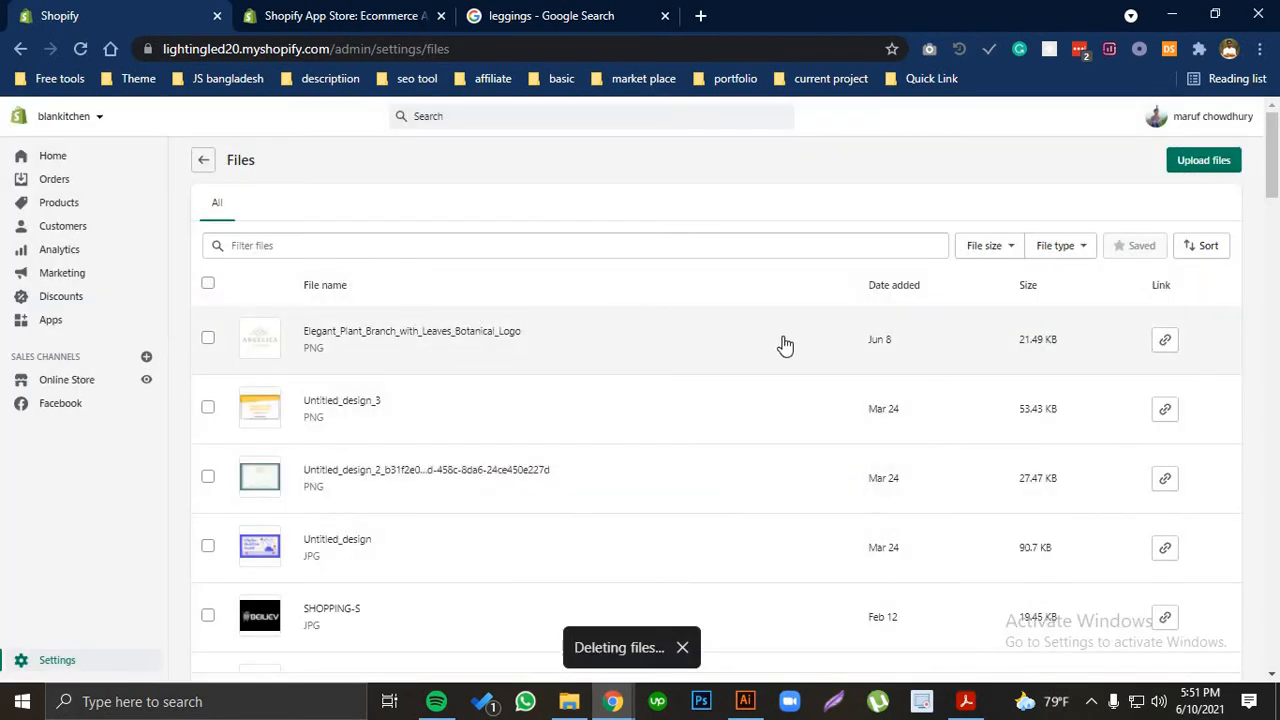
- Look through the remaining uploaded files in the store's Files and return to the Settings overview
scroll(770, 390, "down", 2)
scroll(760, 427, "down", 6)
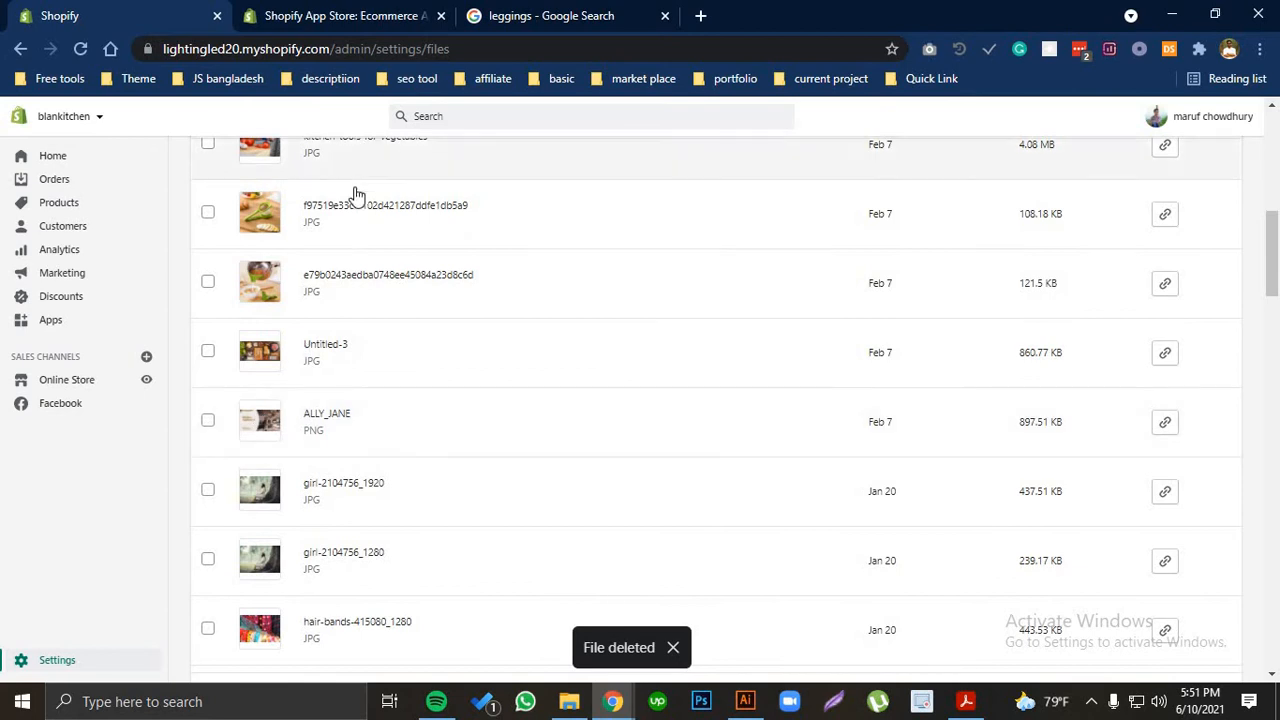
scroll(372, 288, "up", 4)
scroll(372, 288, "up", 4)
left_click(203, 165)
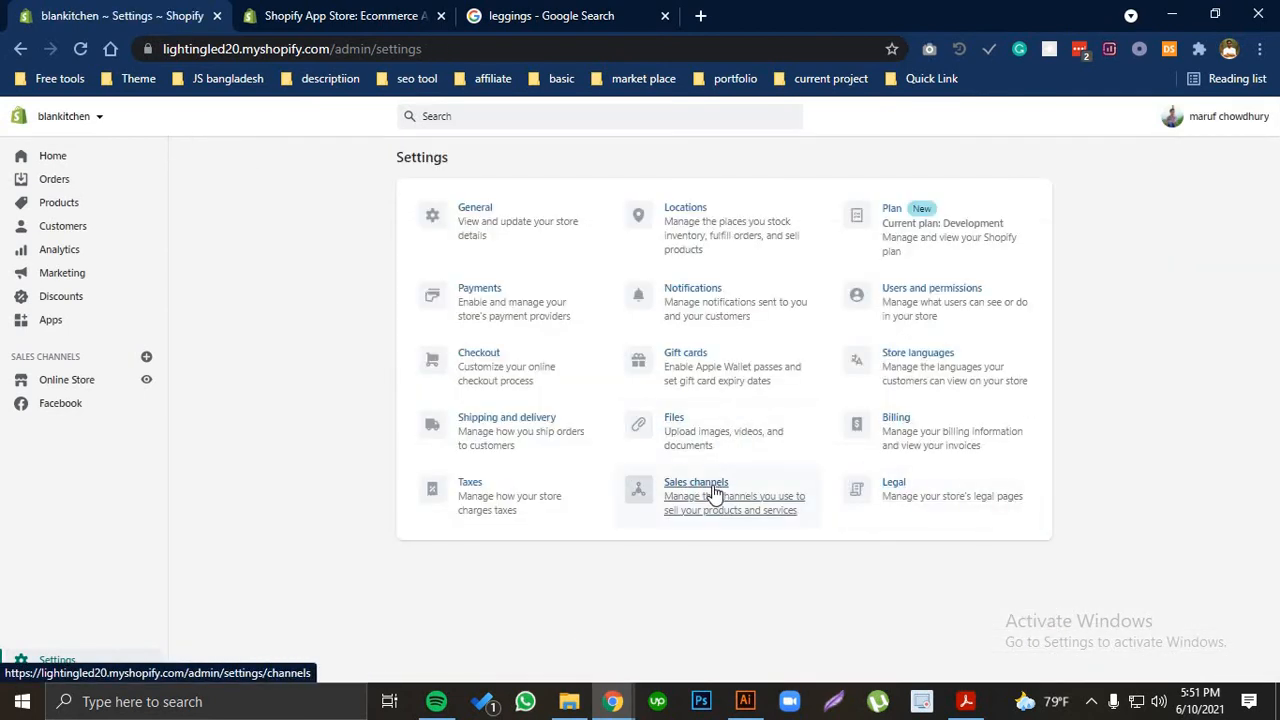
- Review the channels available to add in the Sales channels settings and add Google as a sales channel, accepting its requested permissions
left_click(713, 493)
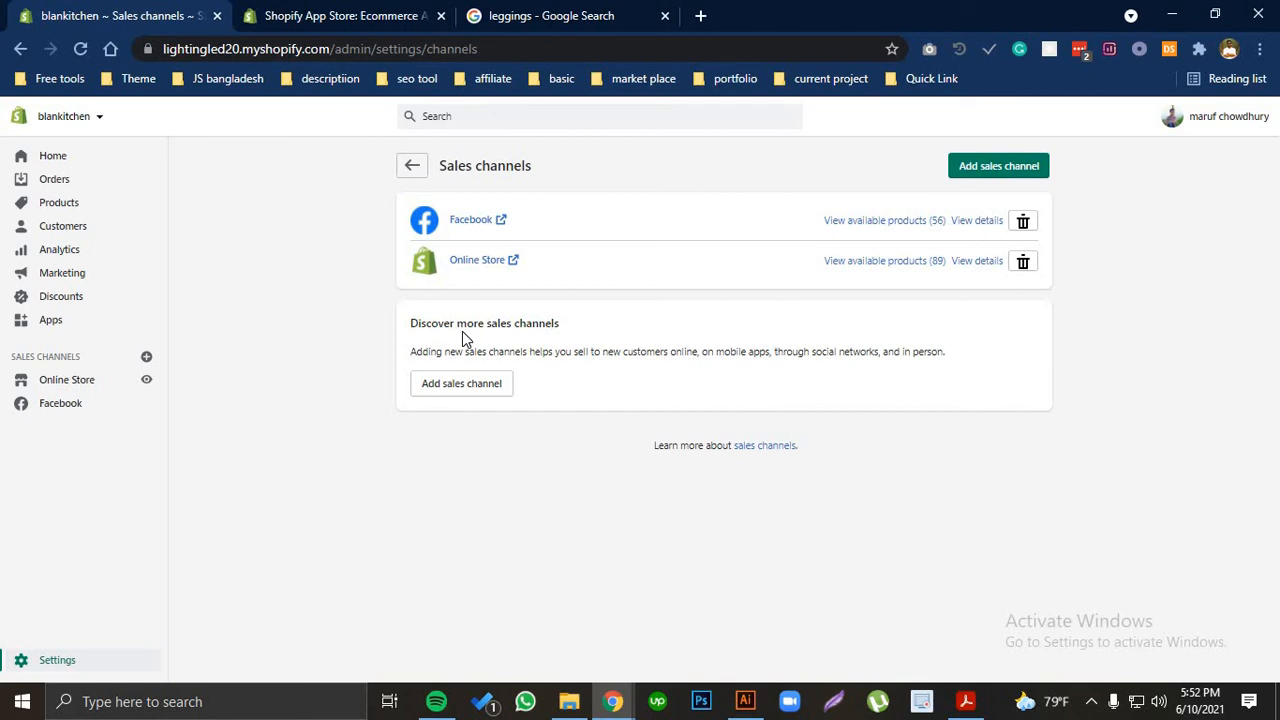
left_click(458, 383)
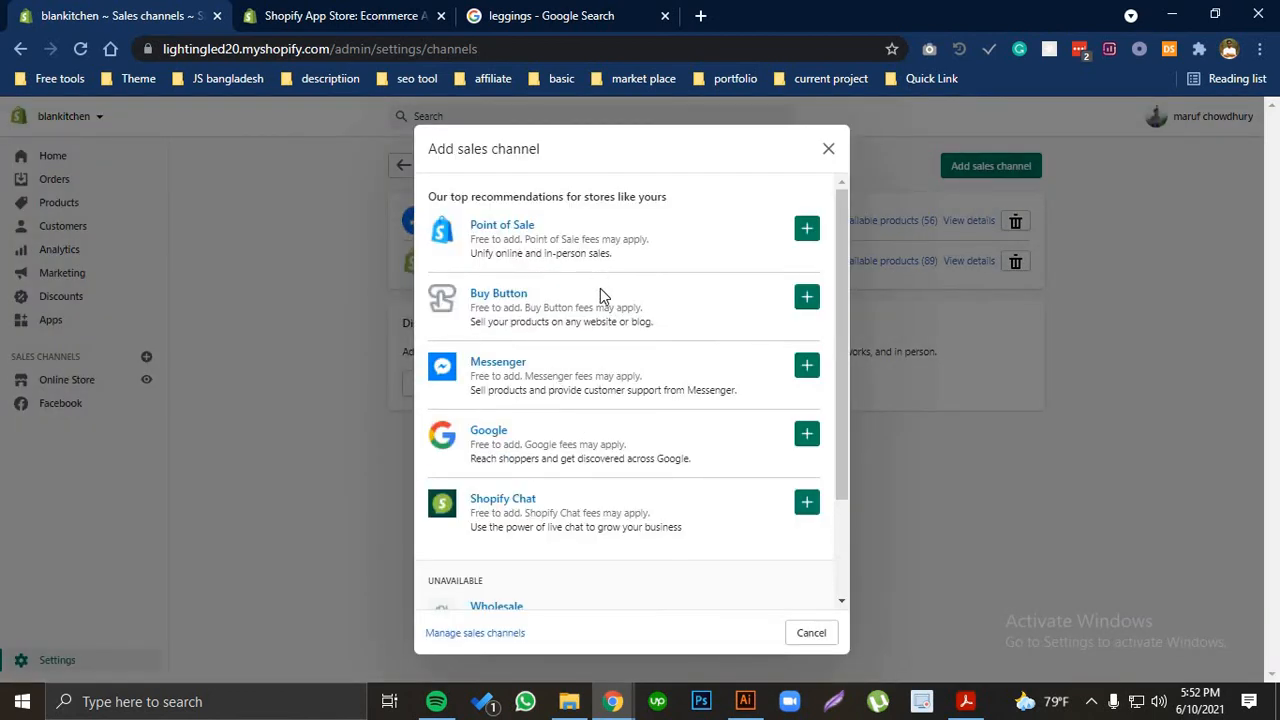
scroll(612, 400, "down", 2)
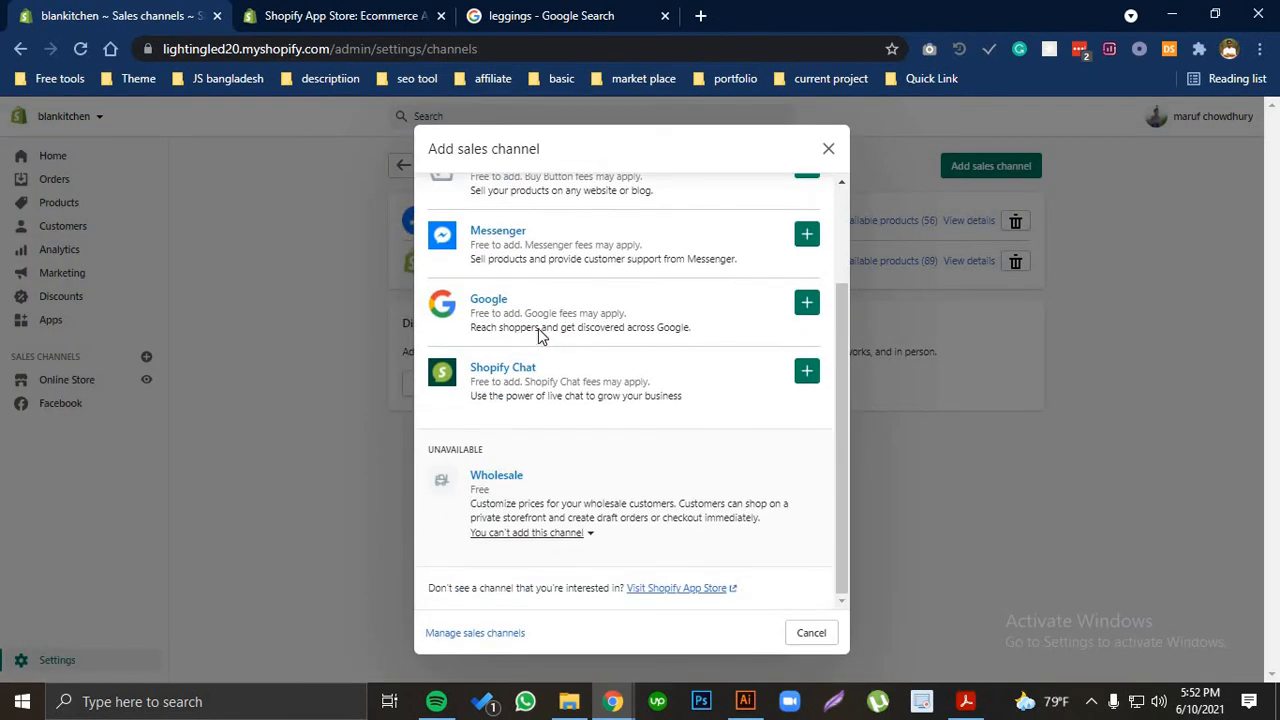
scroll(533, 330, "up", 3)
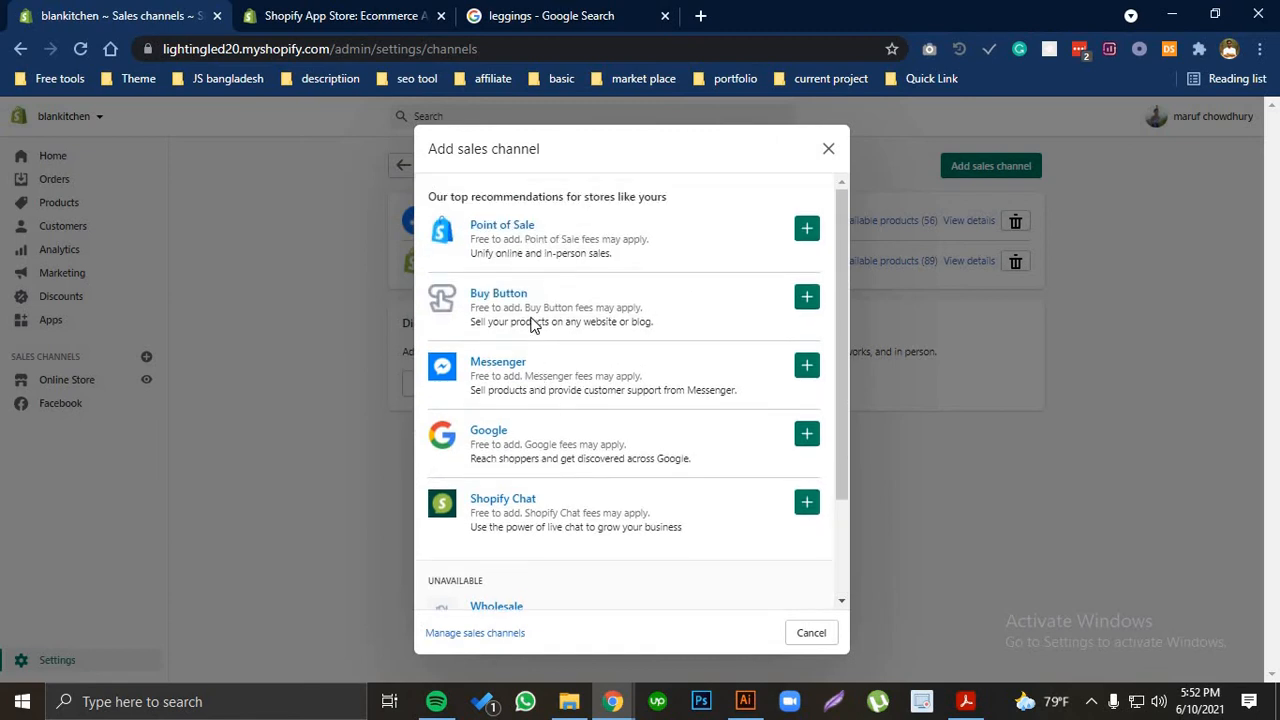
scroll(610, 458, "down", 2)
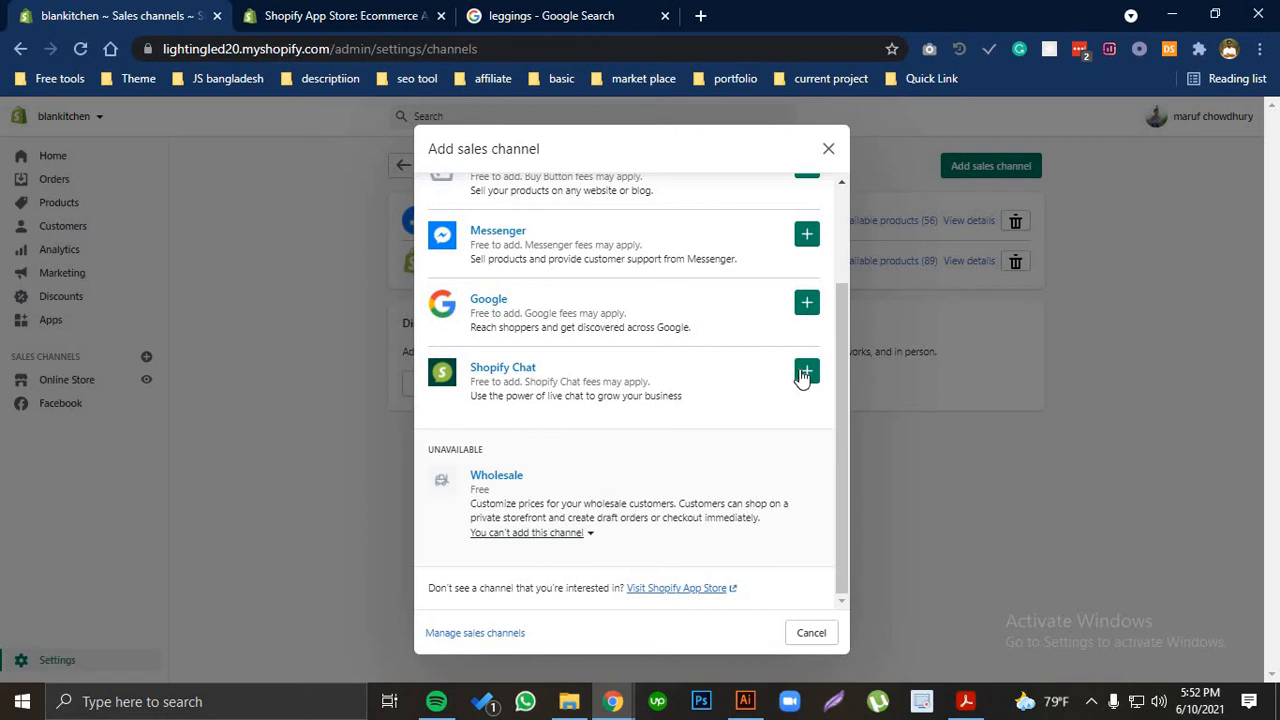
scroll(796, 386, "up", 3)
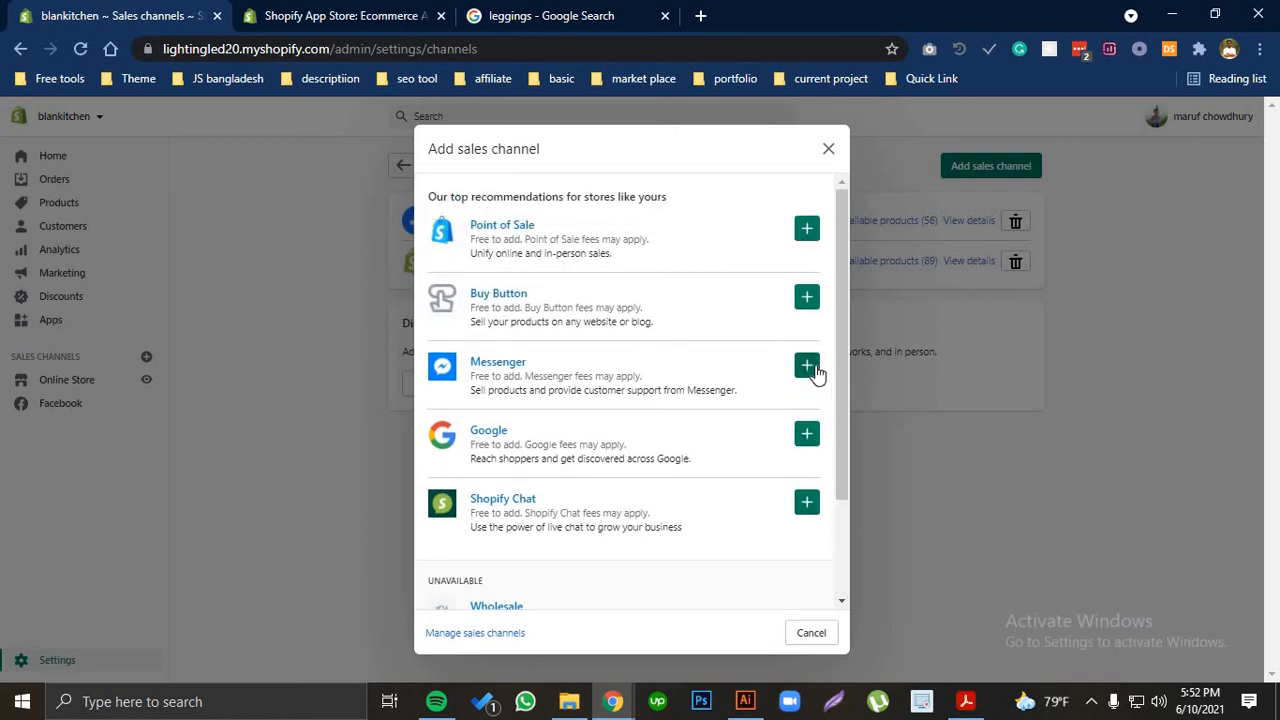
left_click(807, 435)
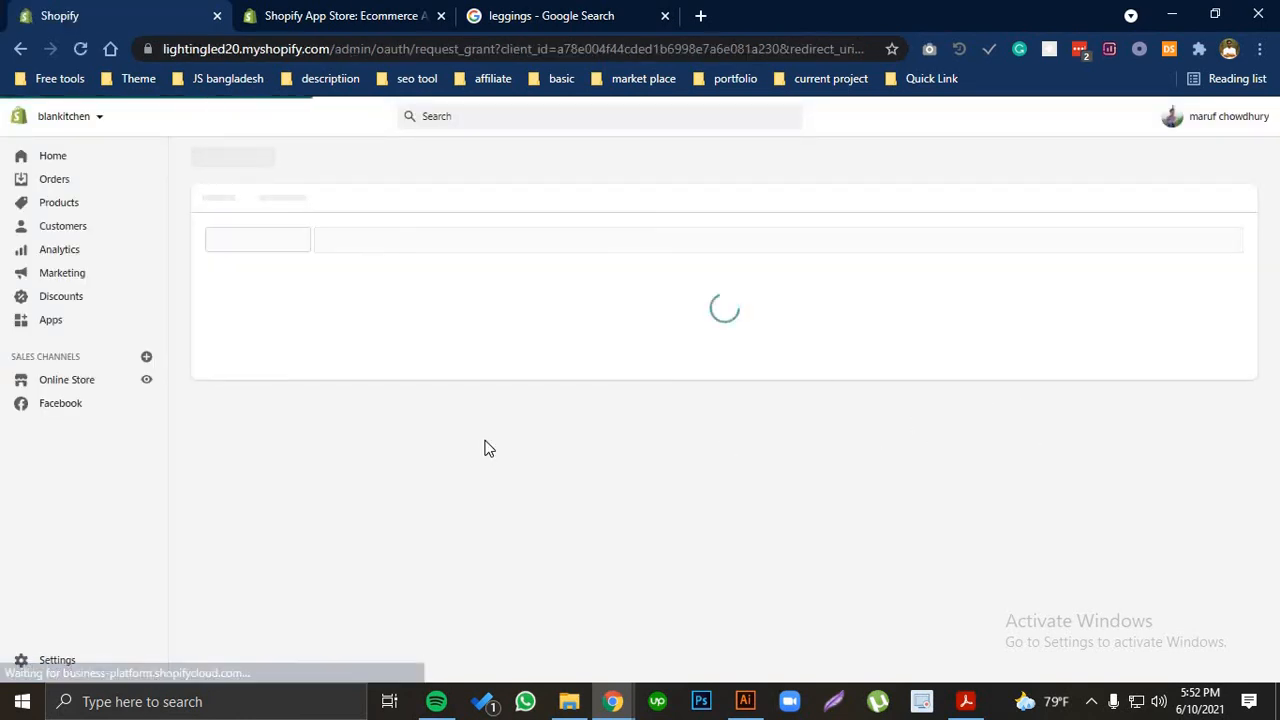
scroll(818, 462, "down", 5)
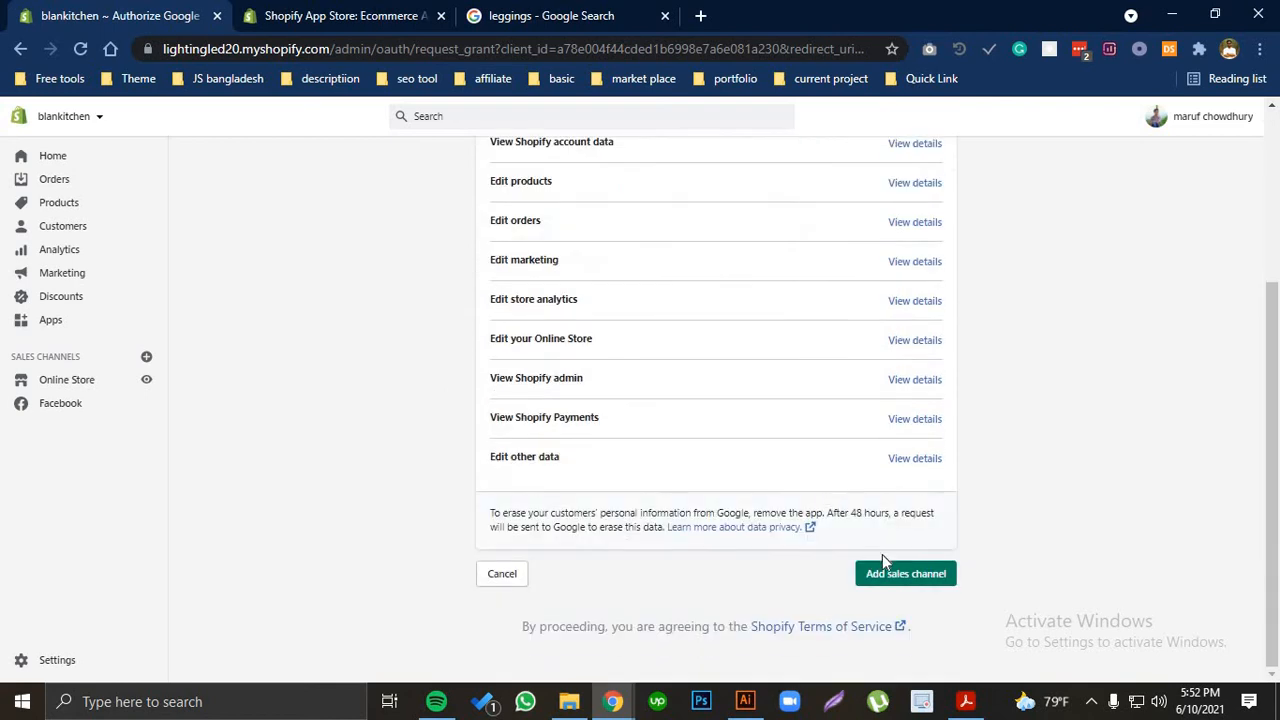
left_click(888, 572)
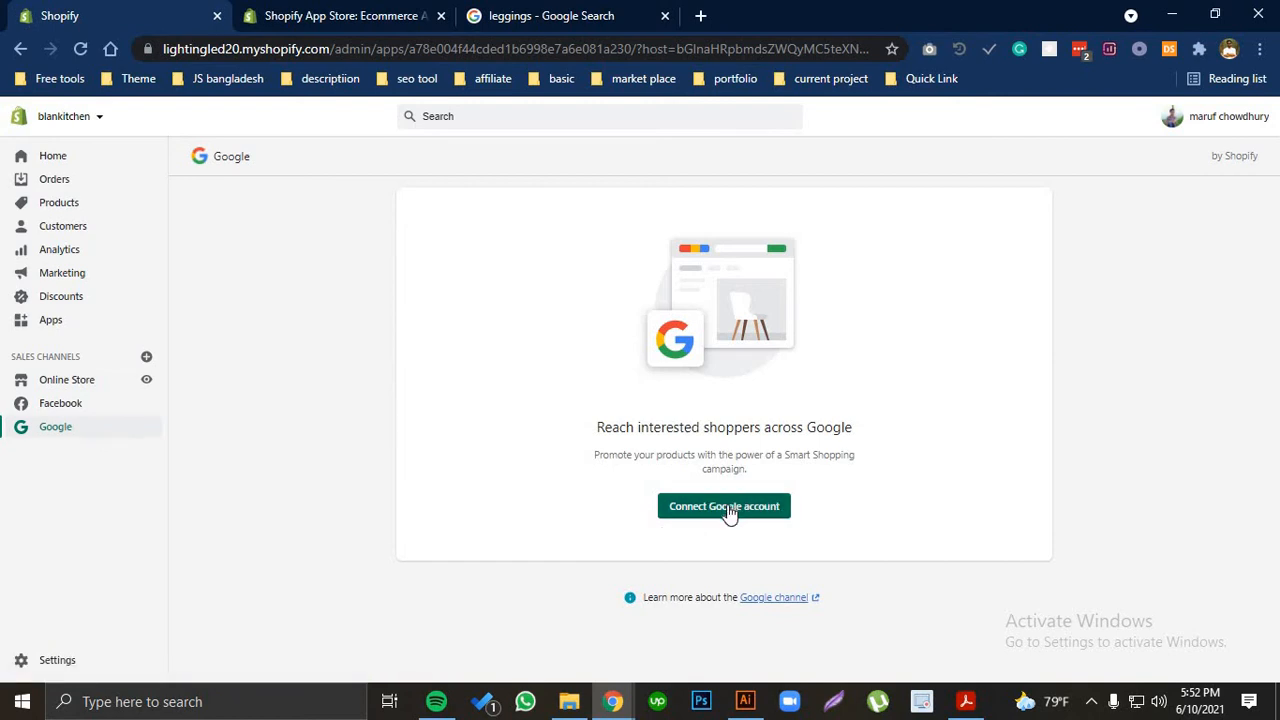
- Open the Plan settings from the Settings overview and review the plan details and next billing date
left_click(60, 661)
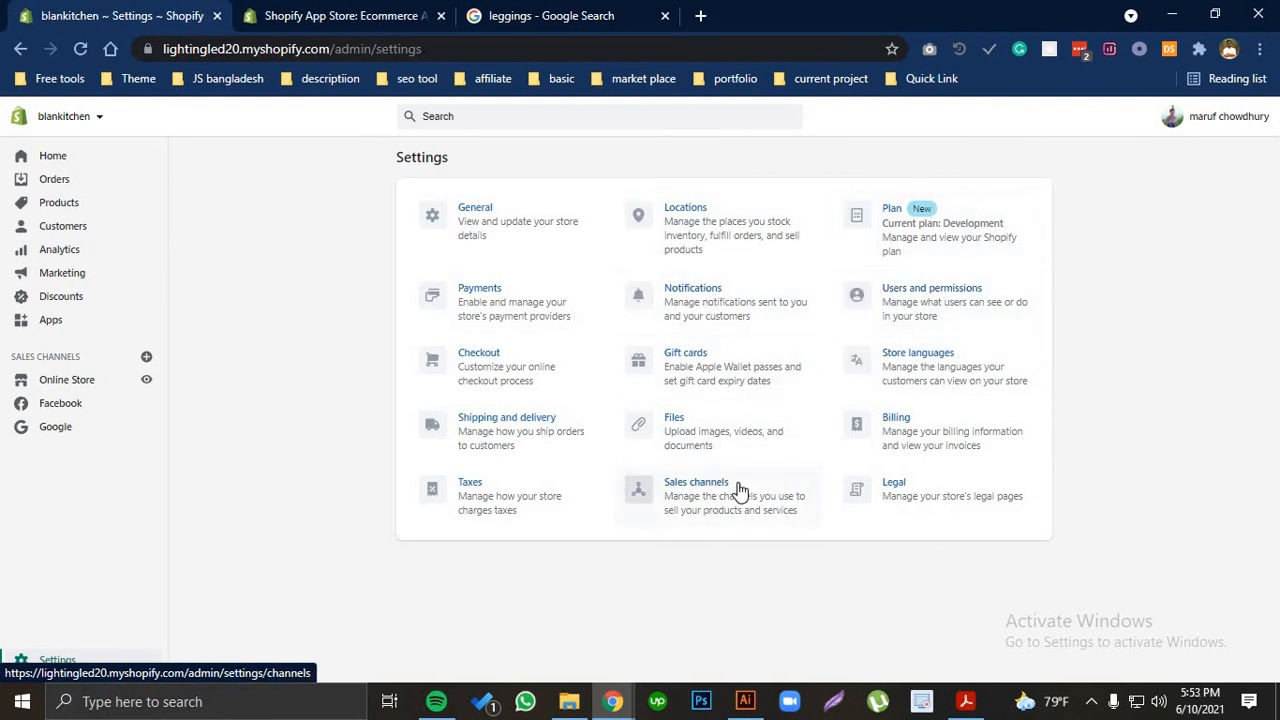
left_click(929, 248)
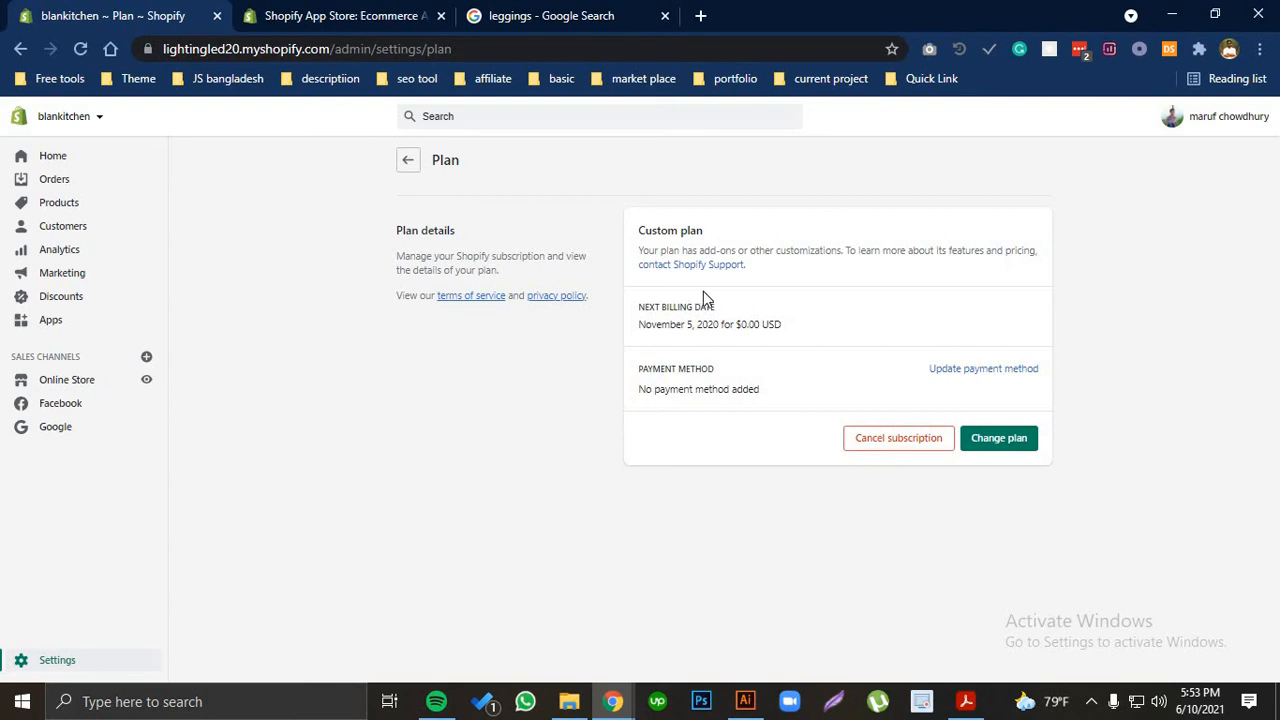
left_click(410, 162)
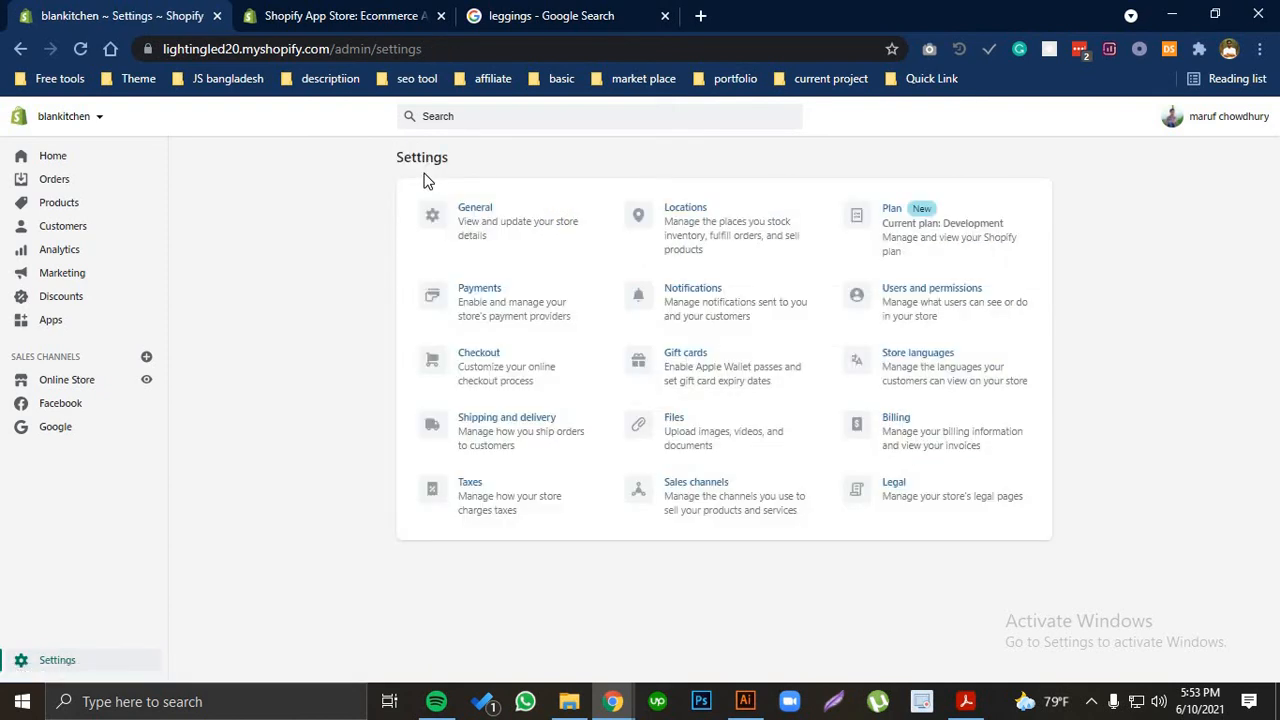
left_click(891, 210)
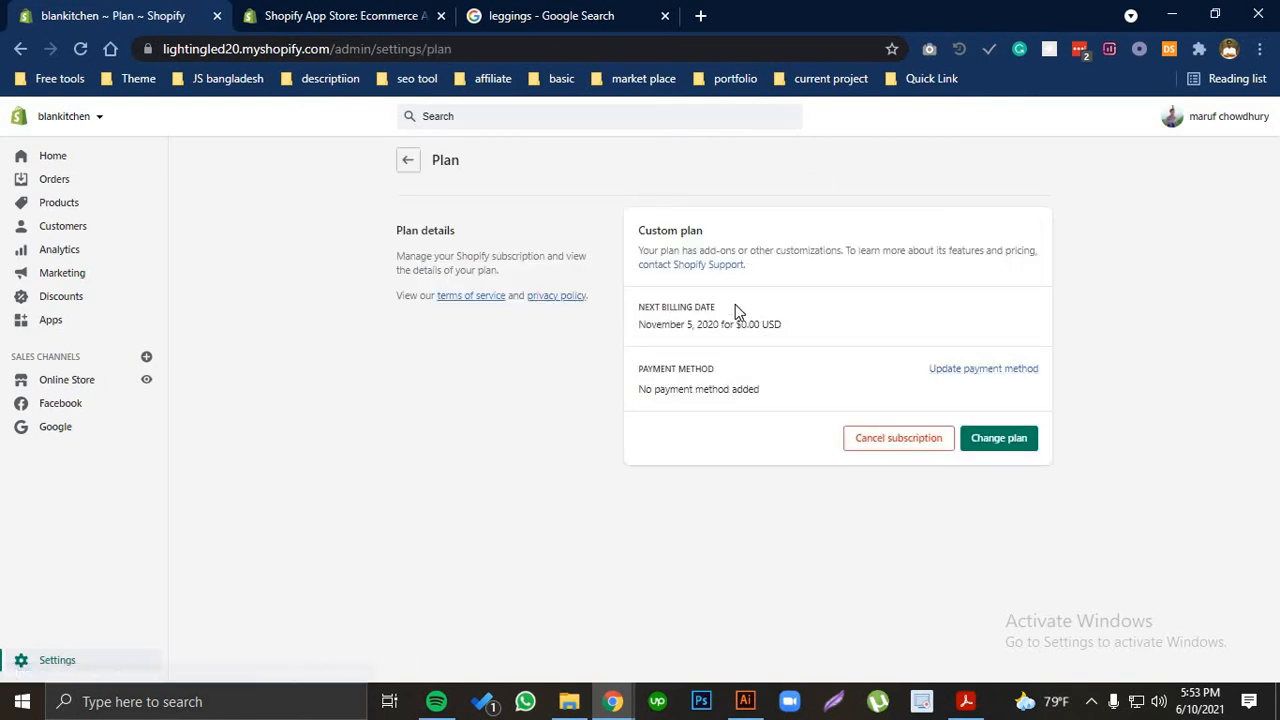
- View the Billing page through the plan's payment method update, review the payment methods, bills and statement of charges, and return to the plan
left_click(960, 372)
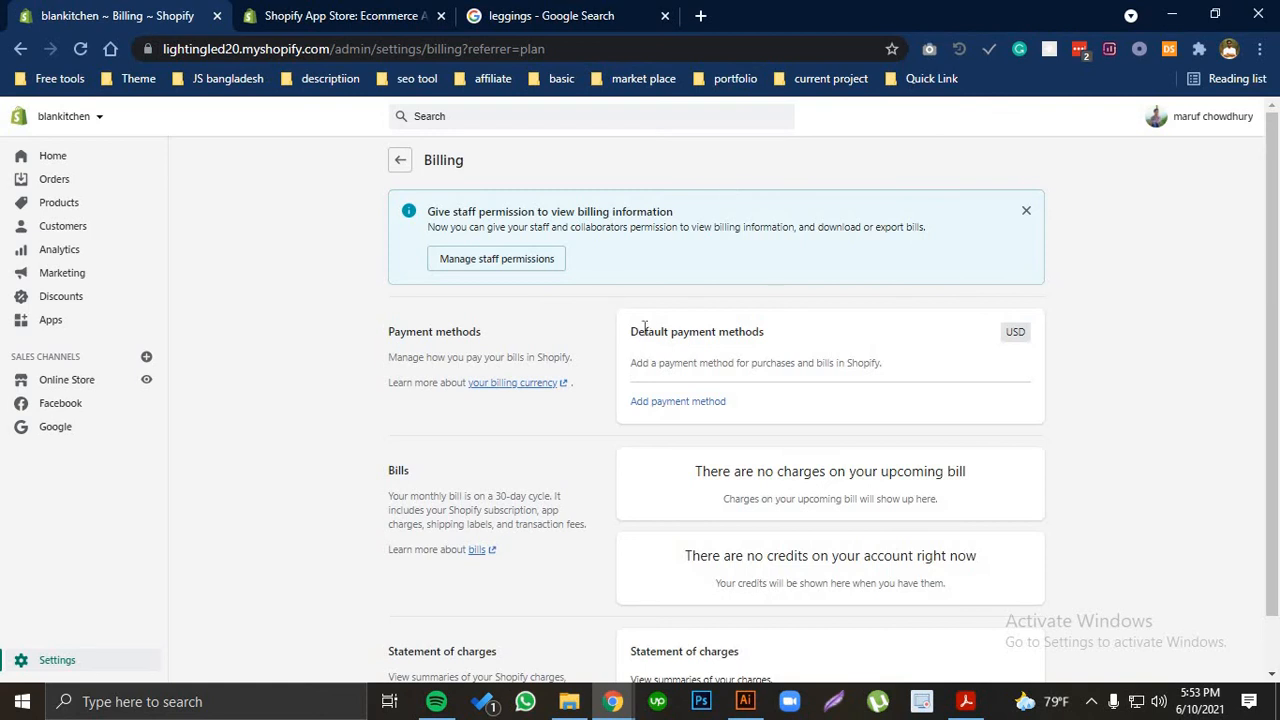
scroll(630, 370, "down", 1)
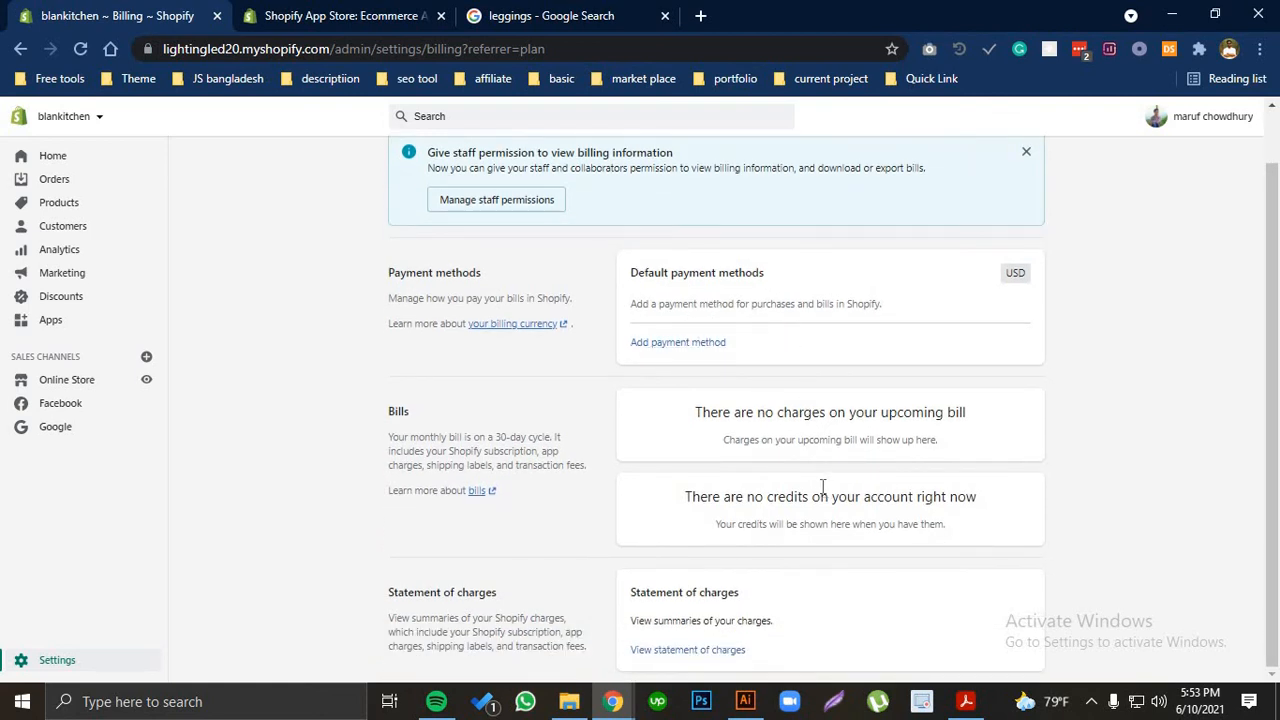
scroll(620, 310, "up", 1)
left_click(405, 160)
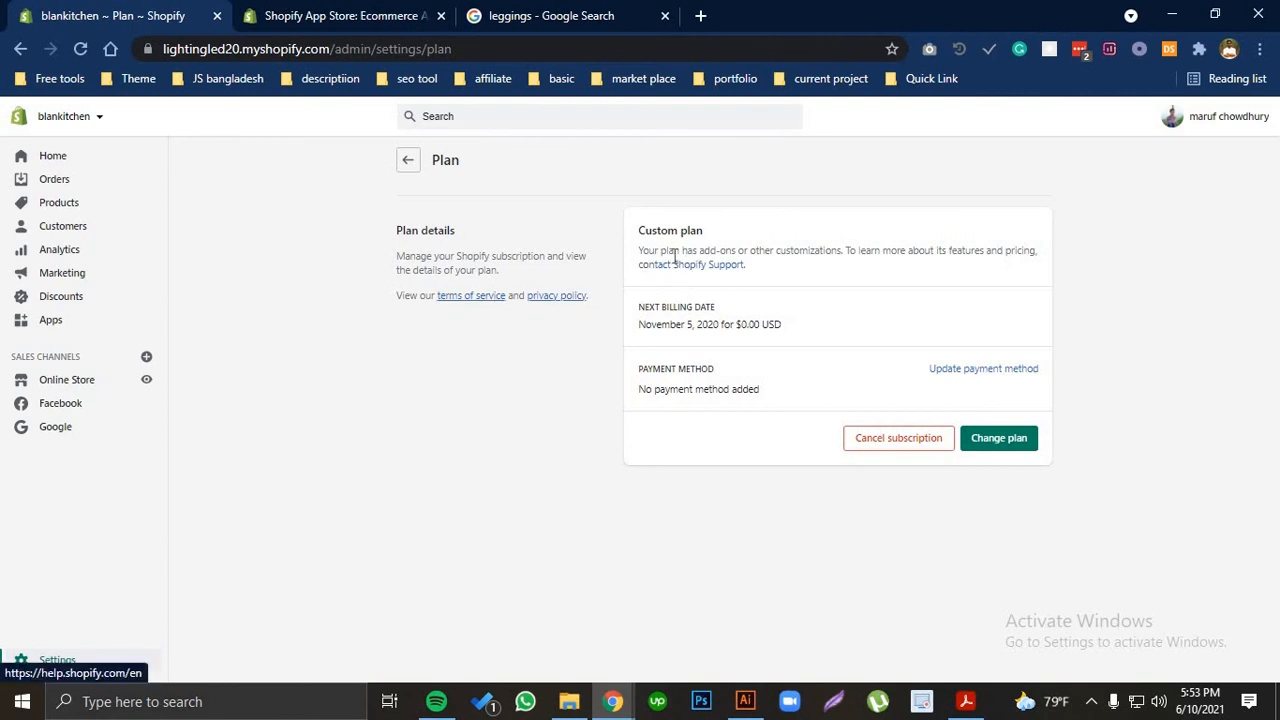
- Read the custom plan's note about add-ons and customizations and return to the Settings overview
left_click_drag(682, 251, 944, 257)
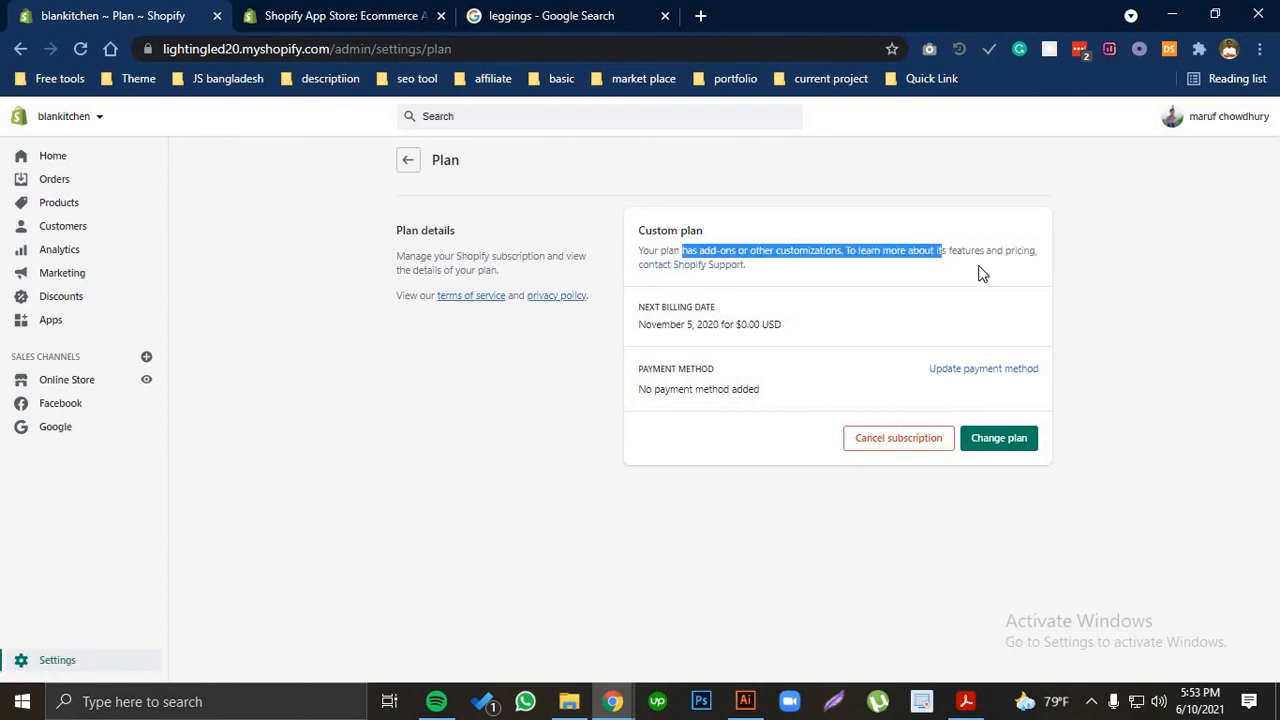
left_click(981, 273)
left_click(417, 166)
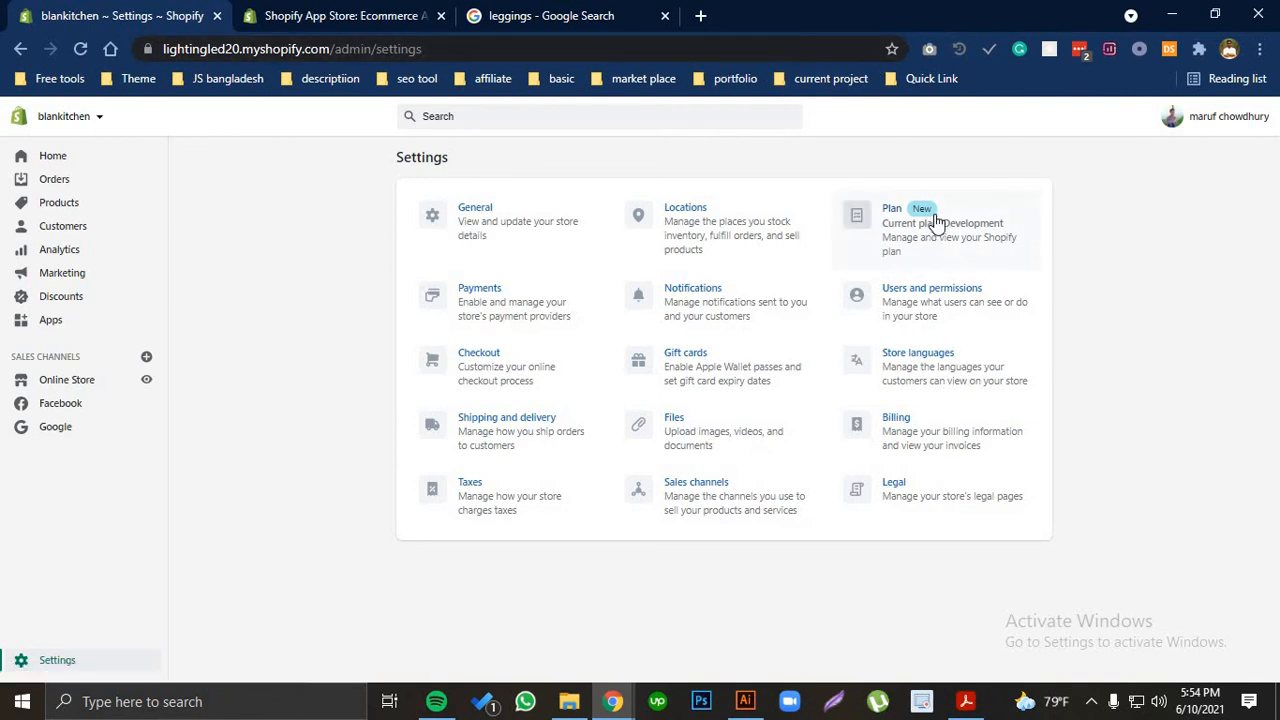
- Open Users and permissions, review the store owner, staff, collaborators and login services sections, and return to the Settings overview
left_click(932, 290)
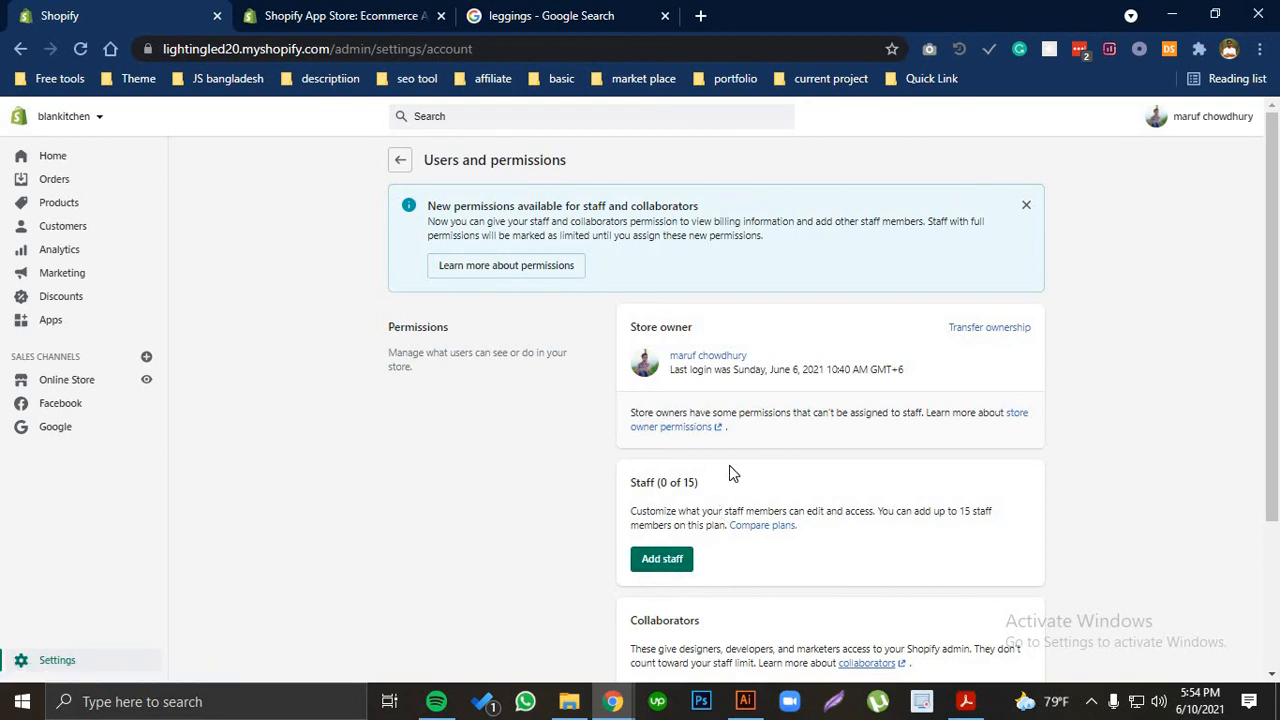
scroll(729, 470, "down", 2)
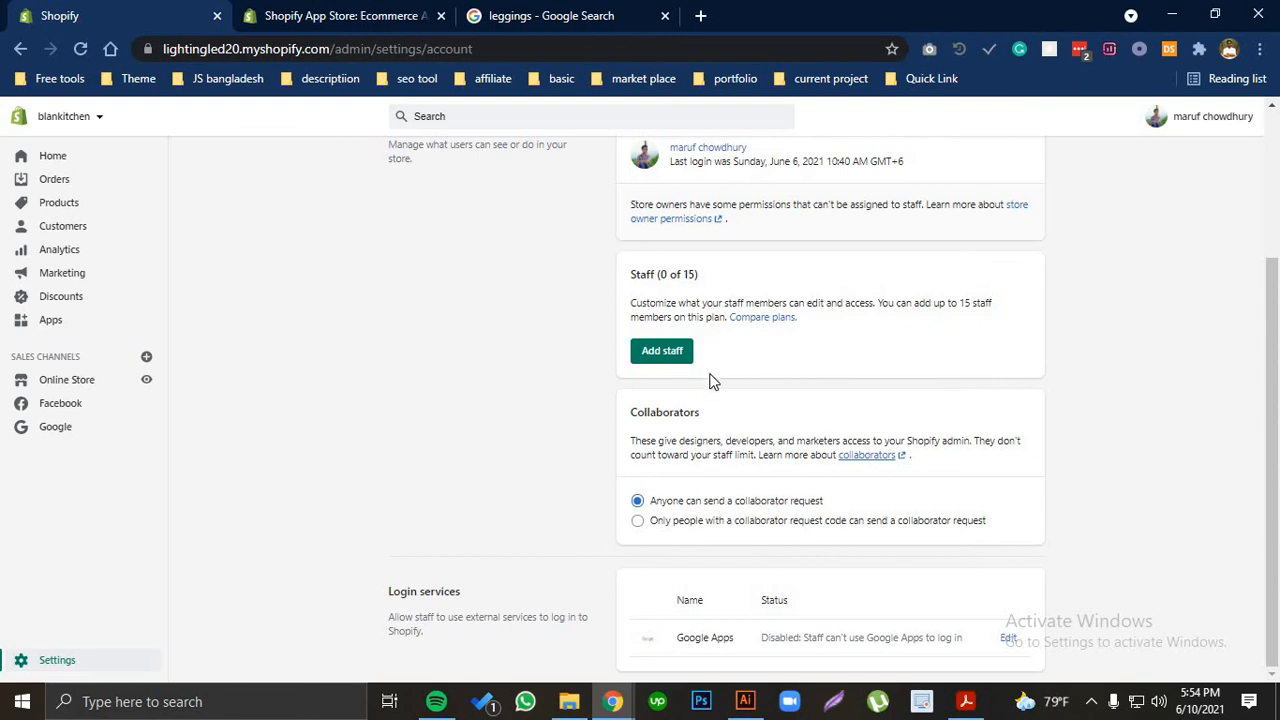
scroll(363, 206, "up", 2)
left_click(400, 160)
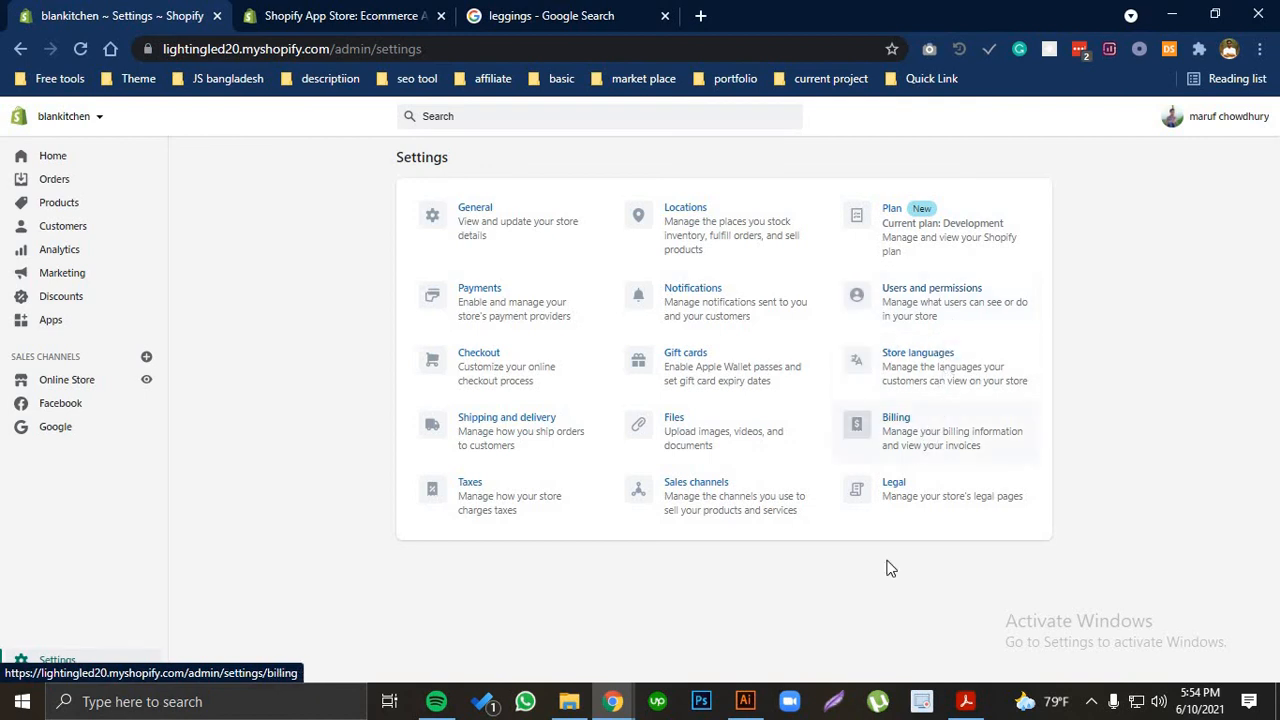
- Open the Legal settings, review the refund, privacy, terms of service and shipping policy sections, and return to the Settings overview
left_click(915, 503)
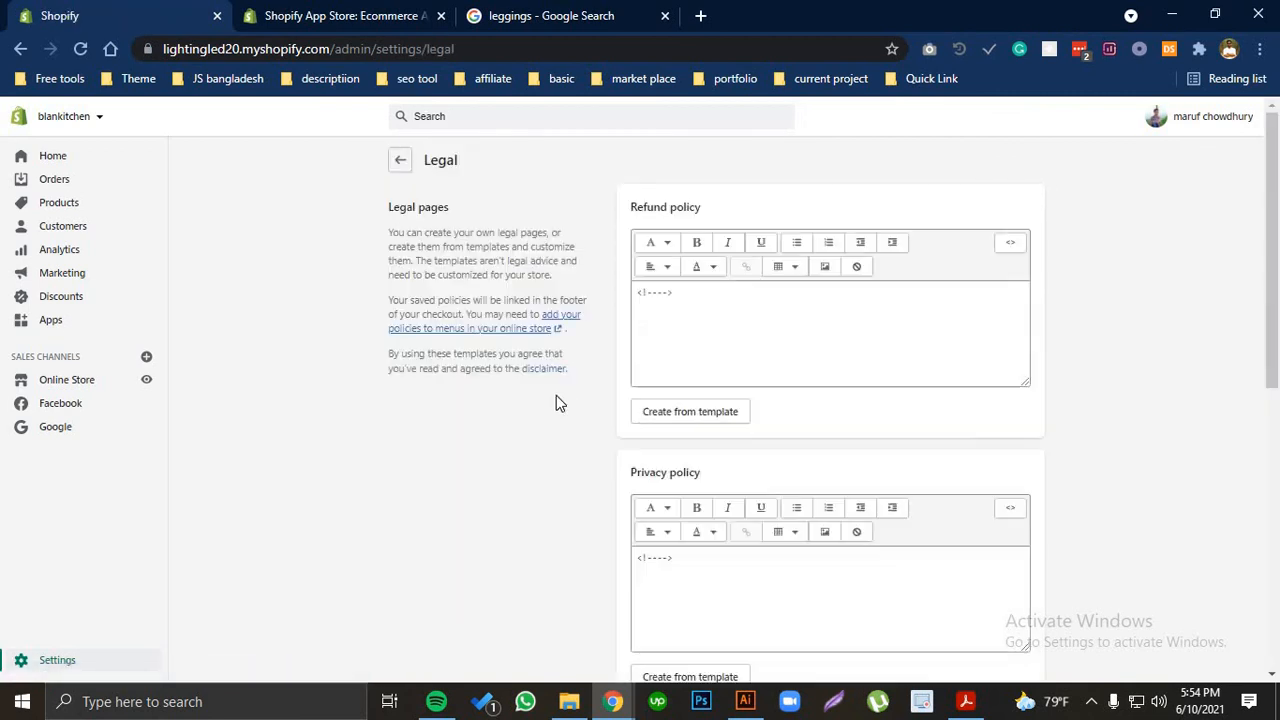
scroll(808, 468, "down", 5)
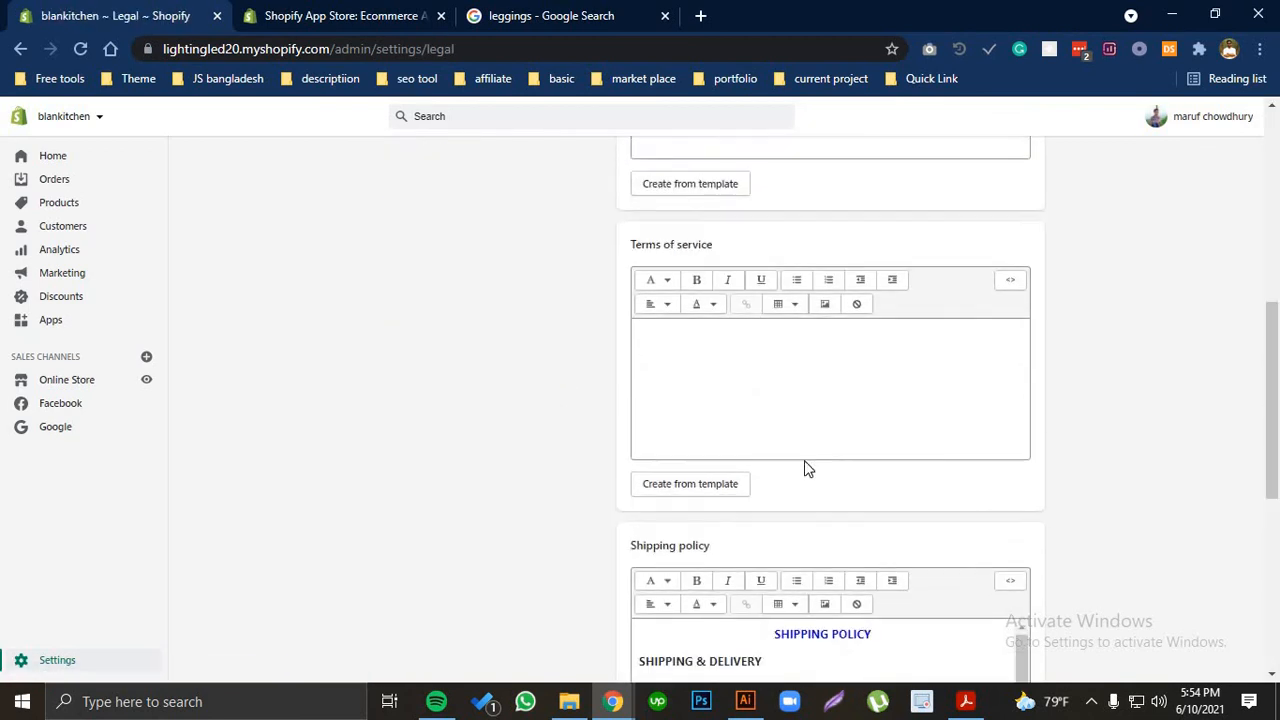
scroll(808, 468, "down", 5)
scroll(770, 440, "up", 3)
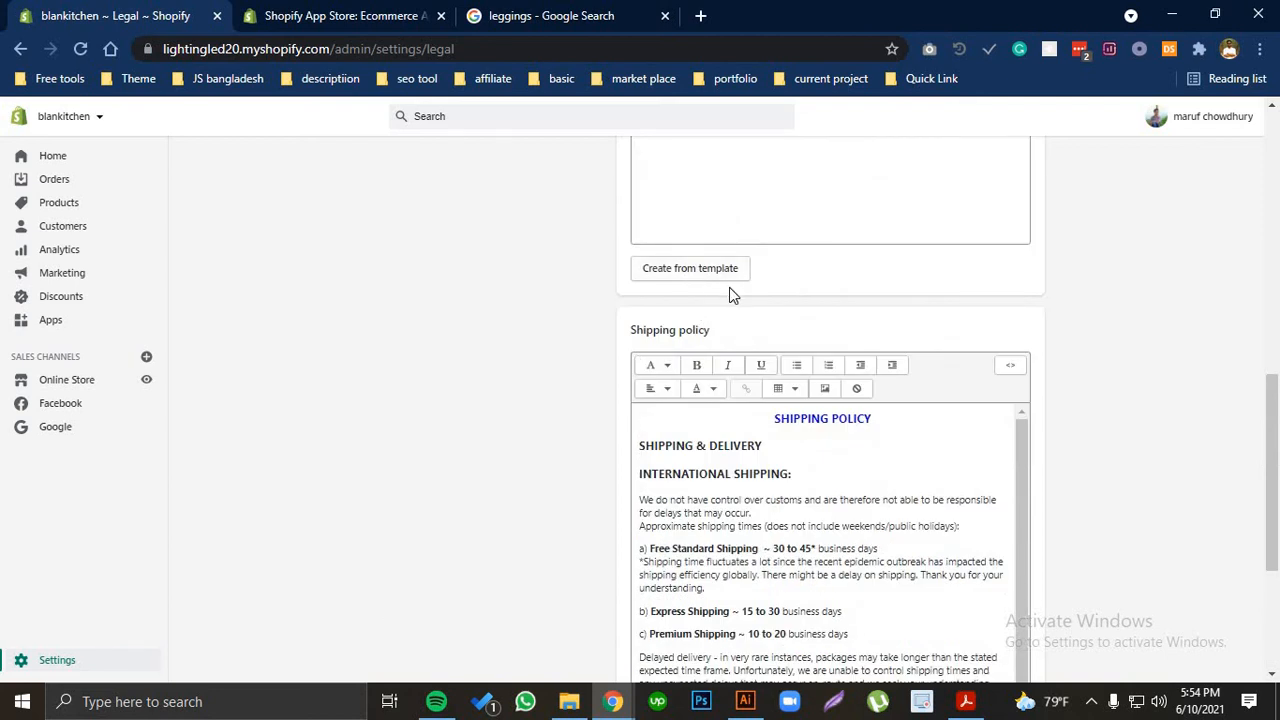
scroll(891, 371, "down", 5)
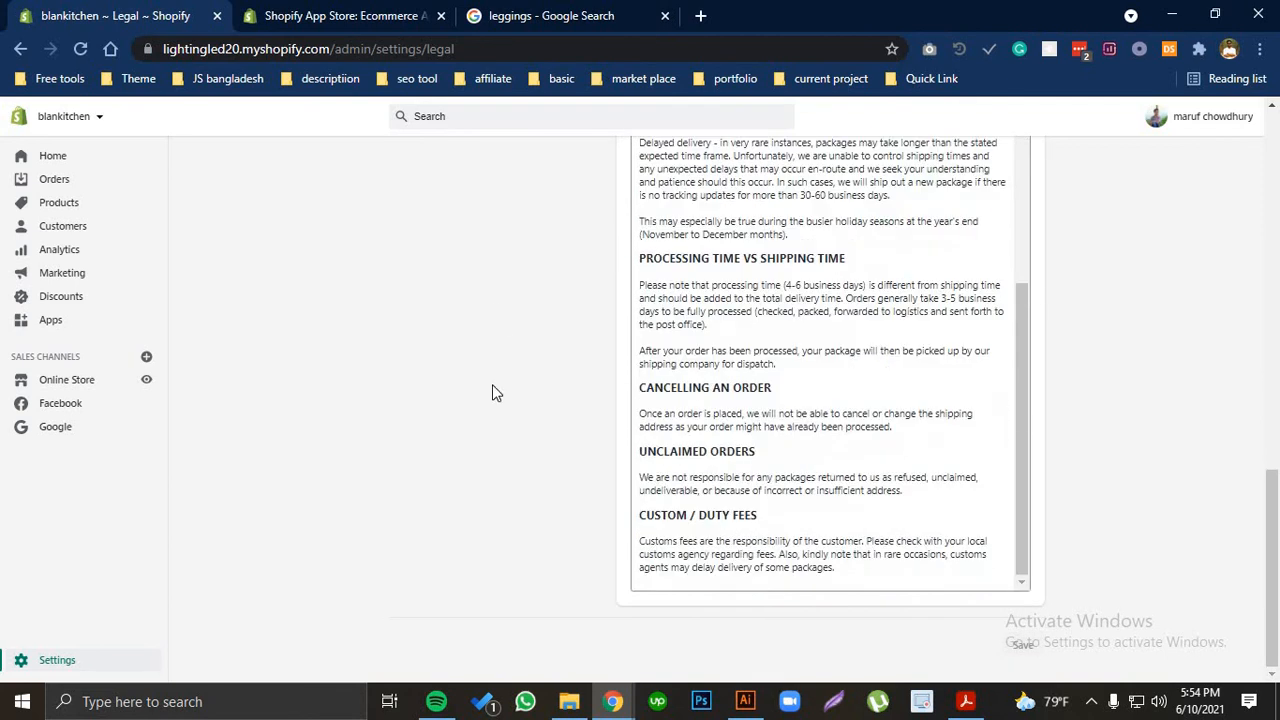
scroll(814, 343, "up", 5)
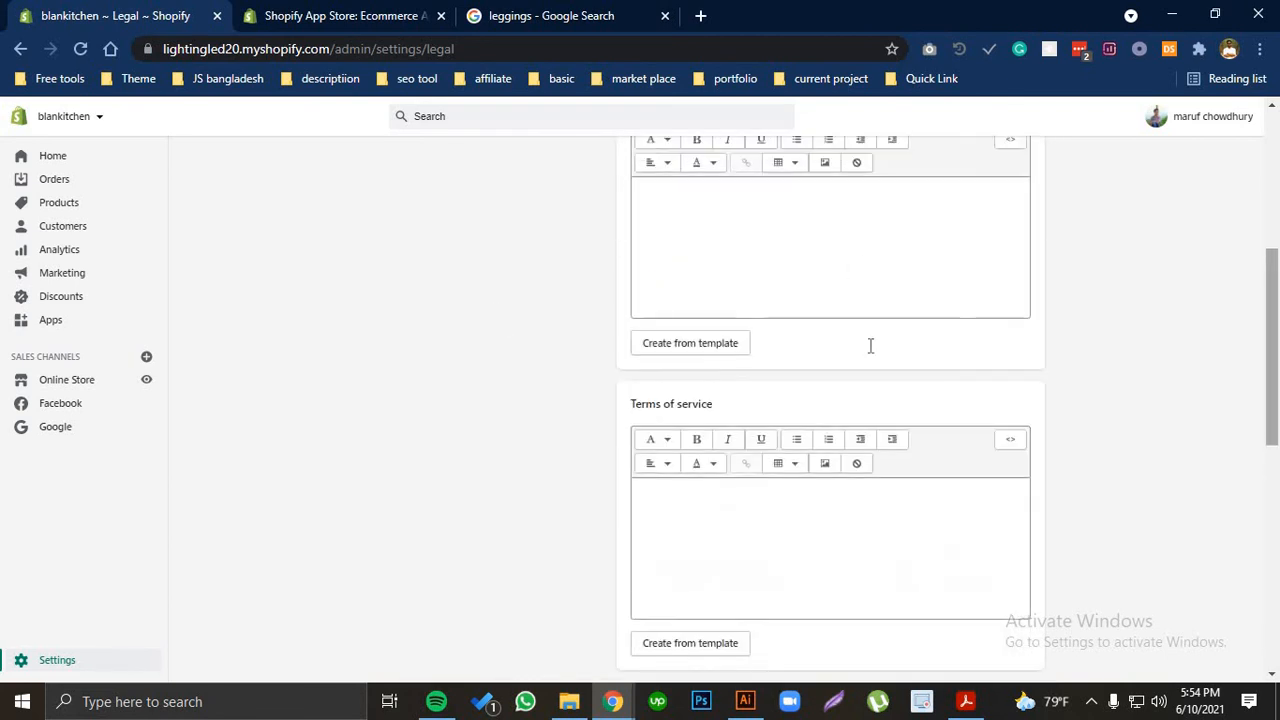
scroll(757, 403, "up", 5)
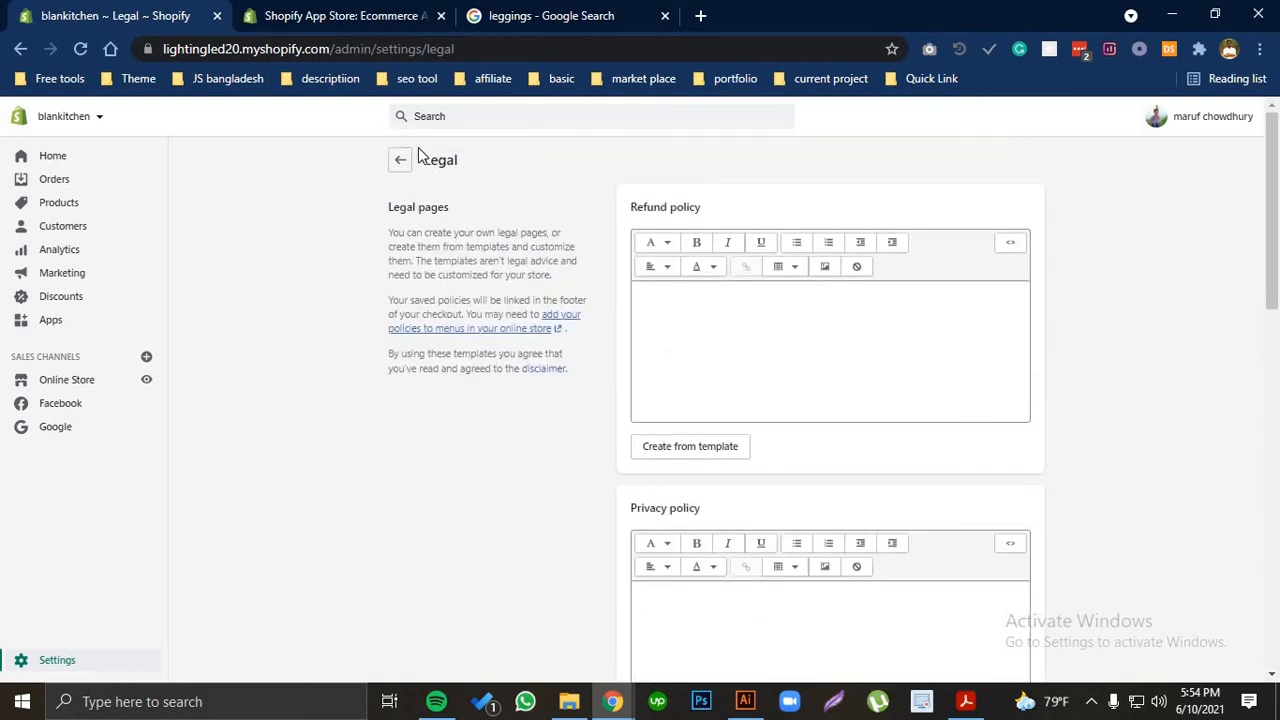
left_click(401, 160)
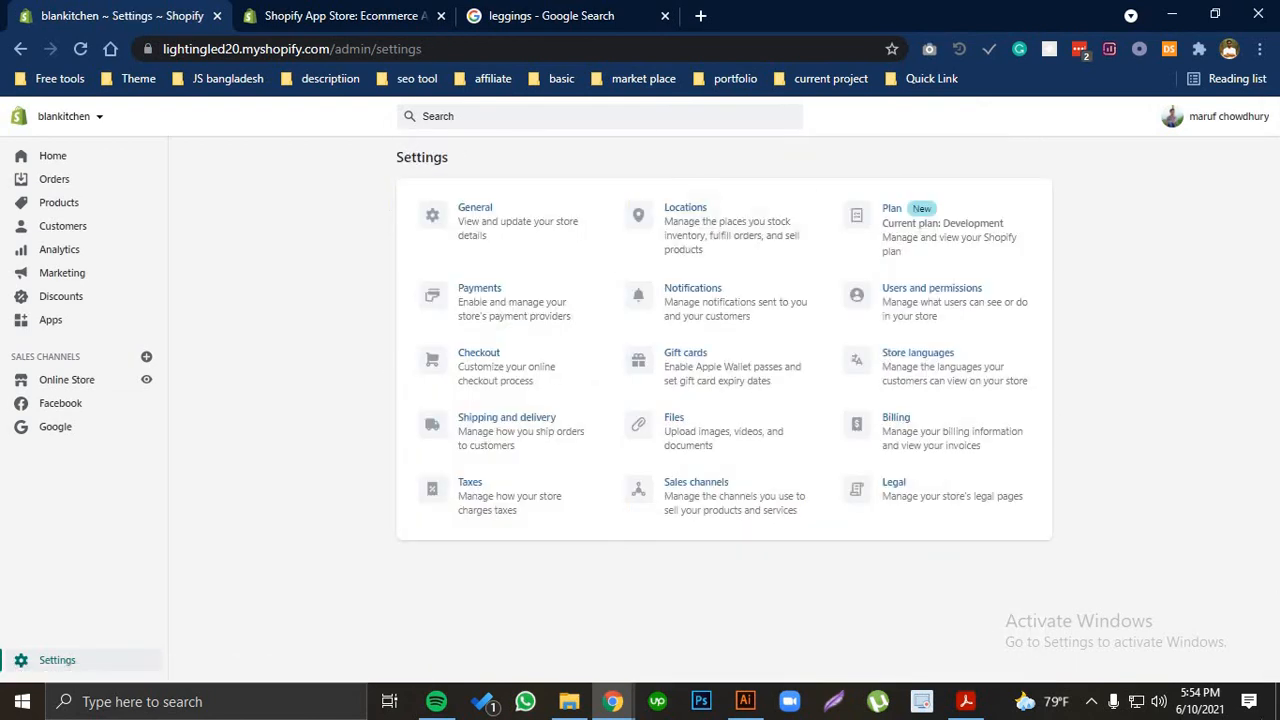